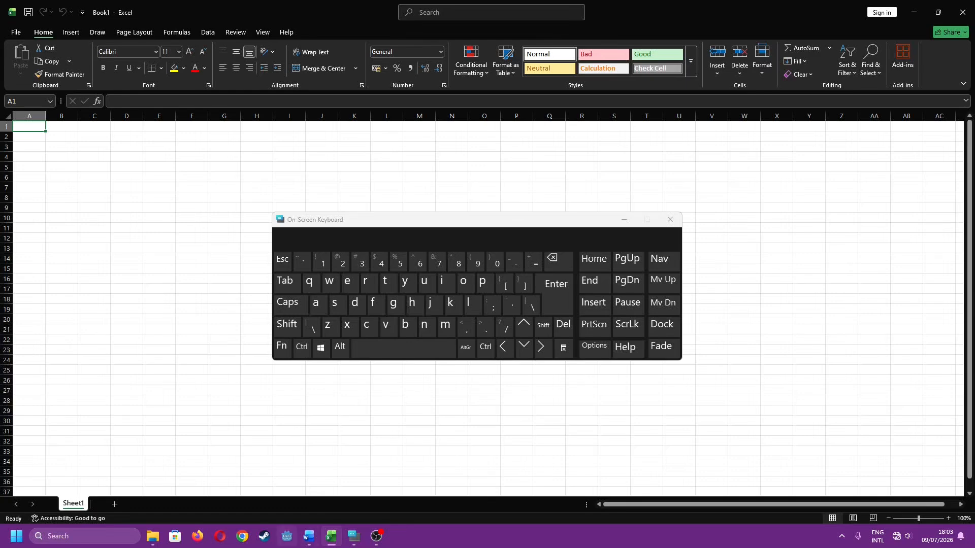
- Bring the Word start screen to the front and return to the Excel workbook
left_click(312, 540)
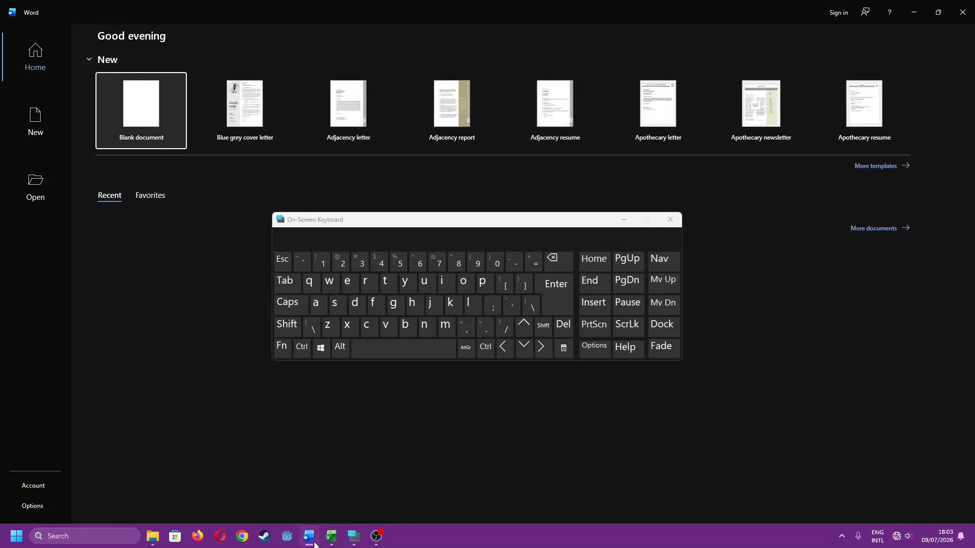
left_click(330, 540)
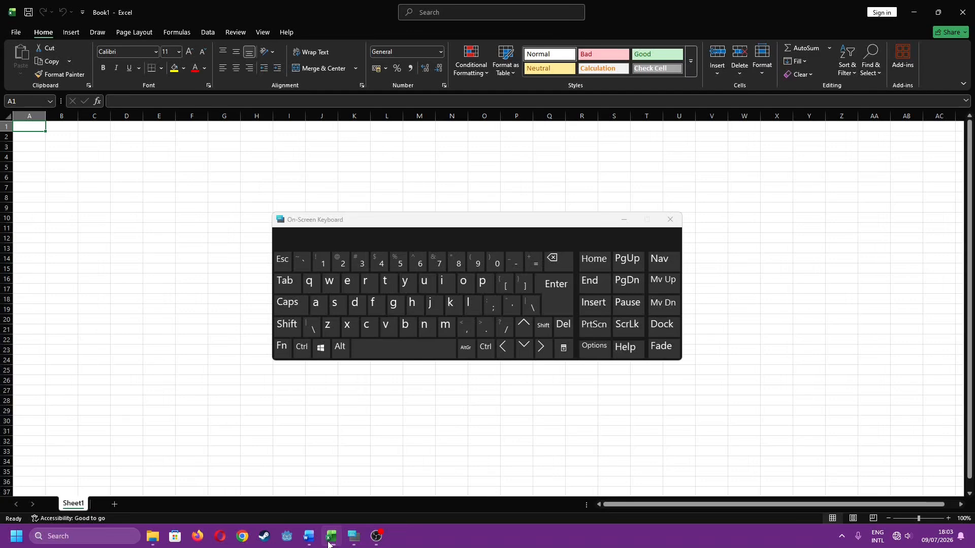
left_click(319, 348)
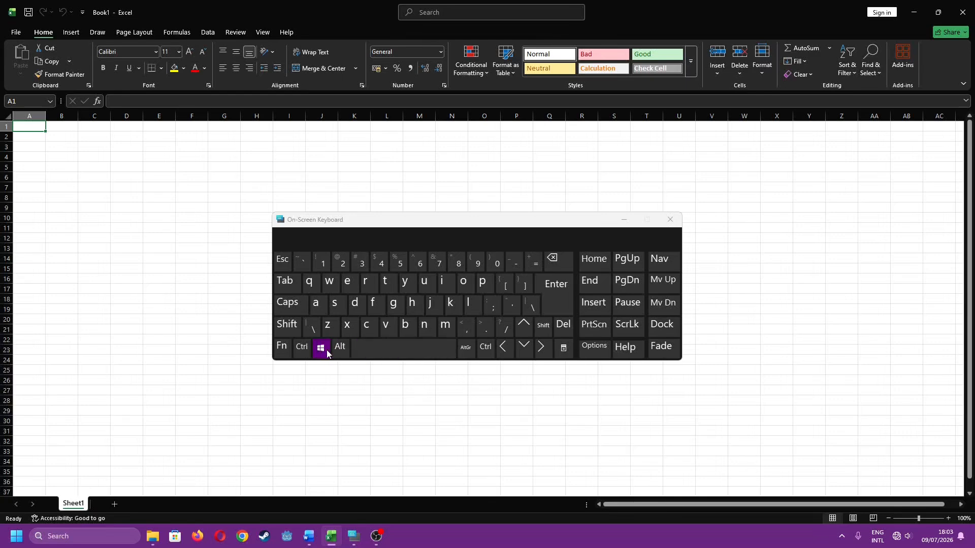
left_click(539, 348)
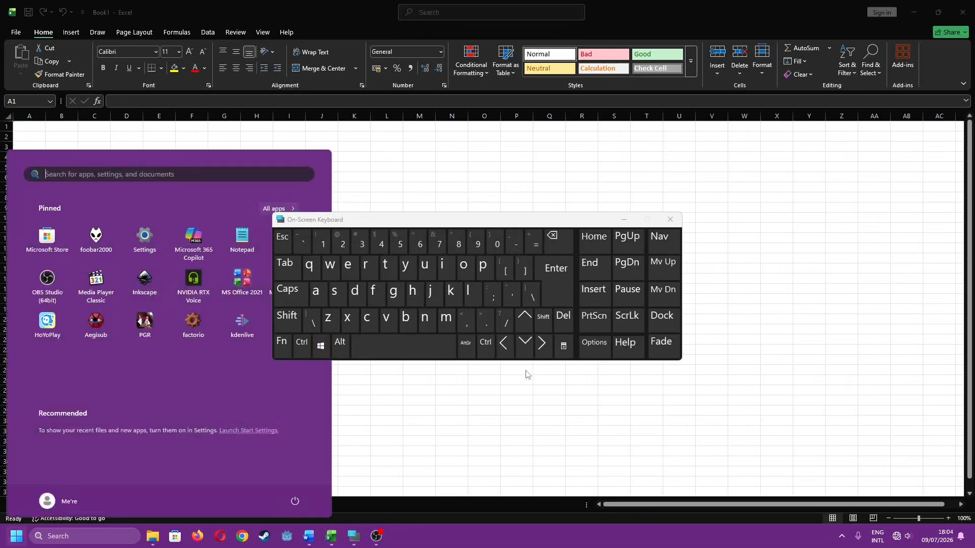
left_click(489, 411)
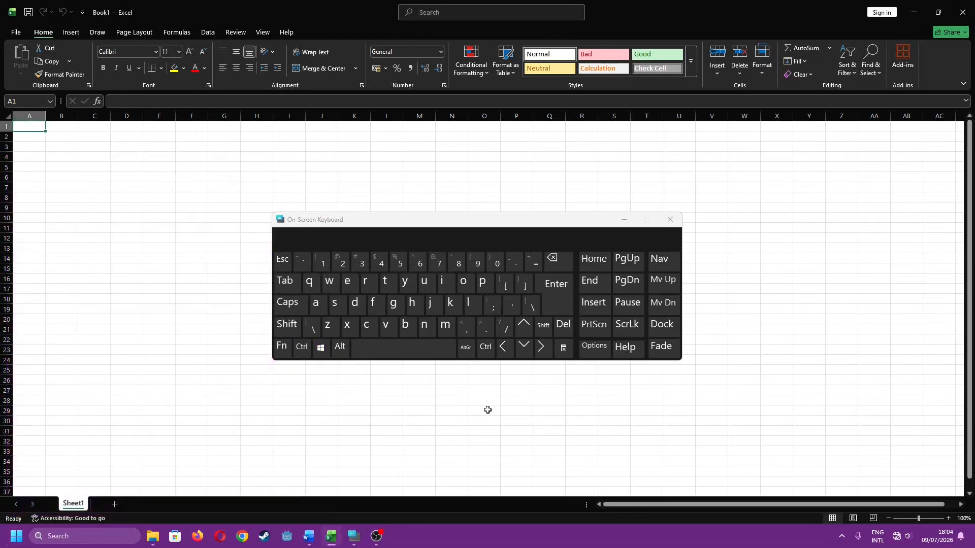
- Switch to Word, snap its window to the left half of the screen, and bring Excel back to the front
left_click(309, 536)
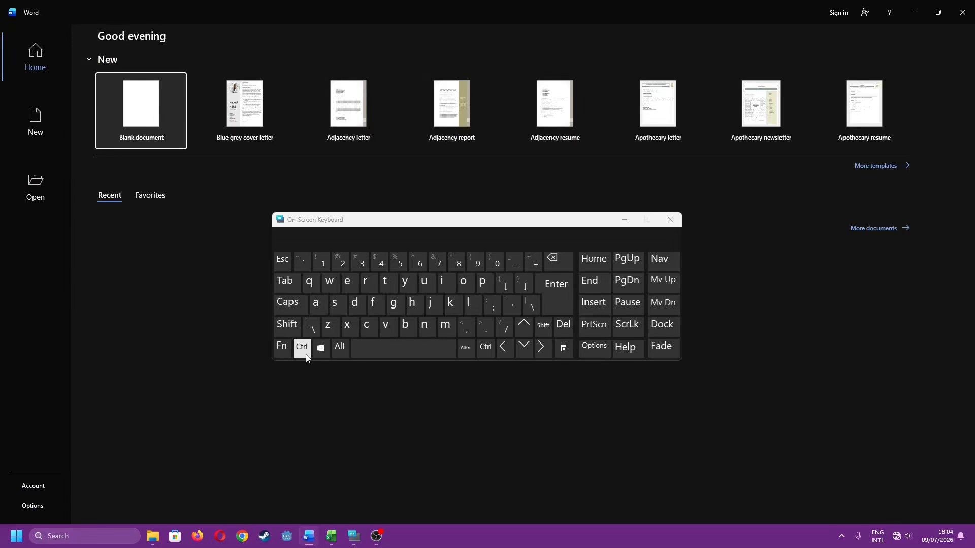
left_click(321, 348)
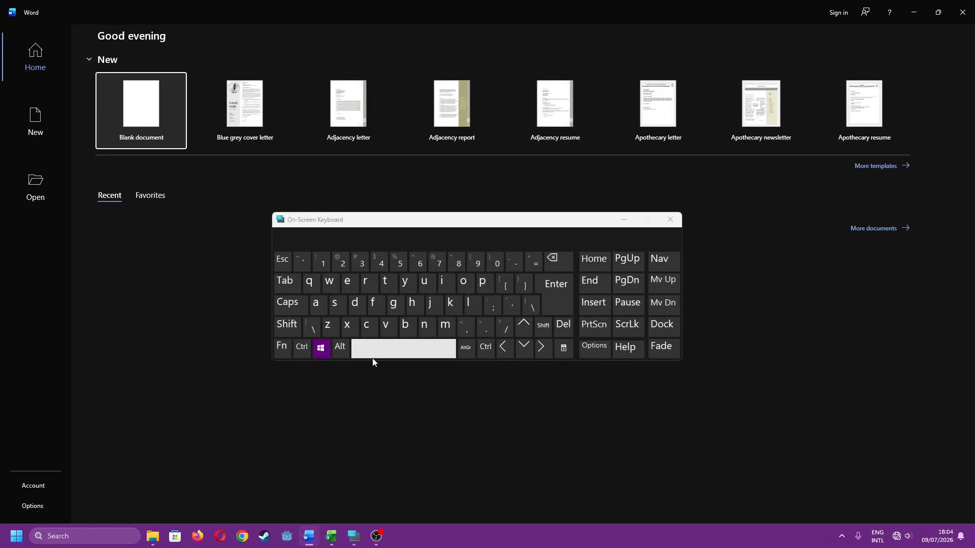
left_click(500, 358)
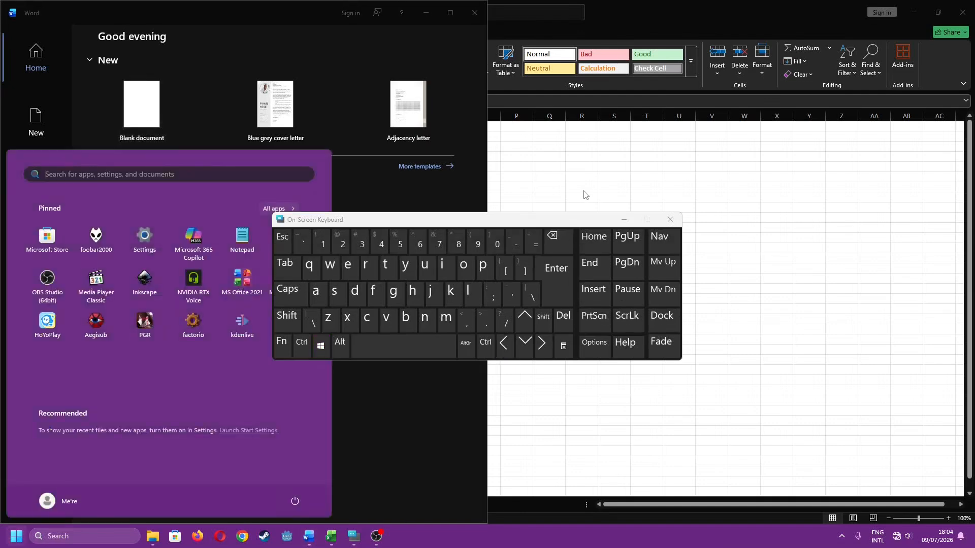
left_click(583, 190)
- Snap the Word window to the right half of the screen and dismiss the Start menu
key("super")
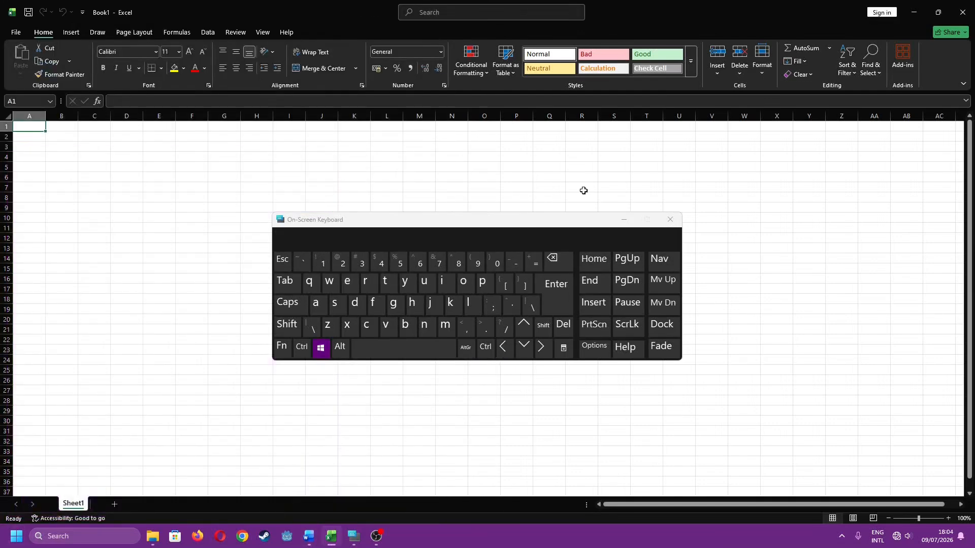
left_click(543, 346)
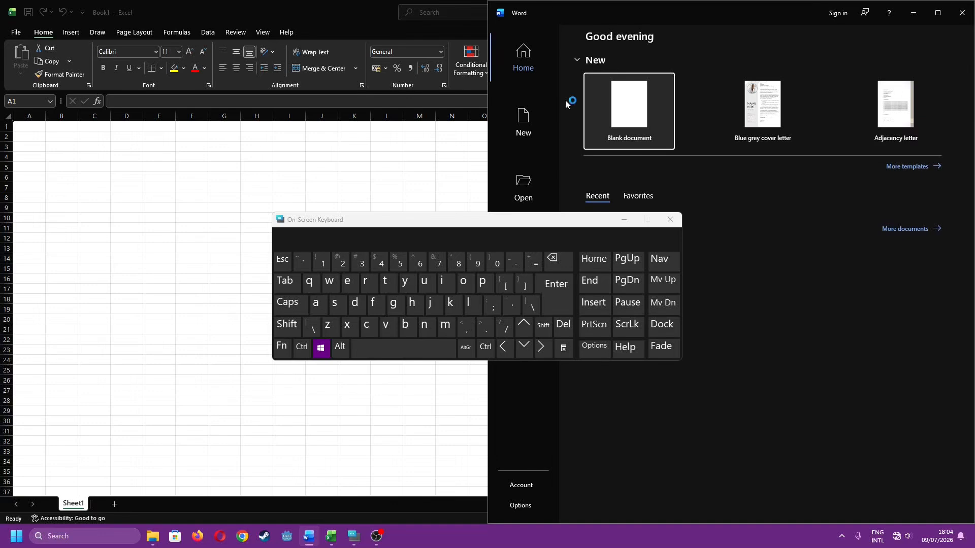
key("super")
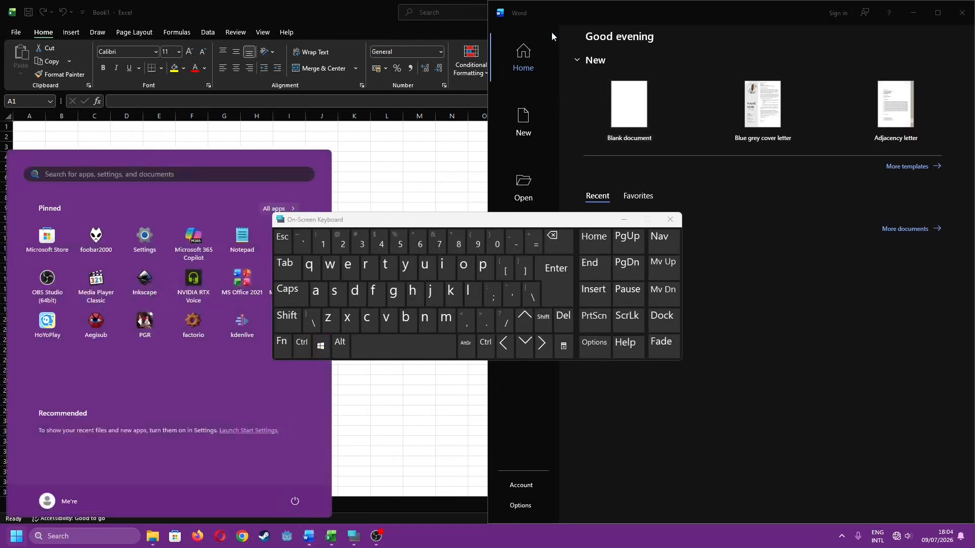
left_click(559, 19)
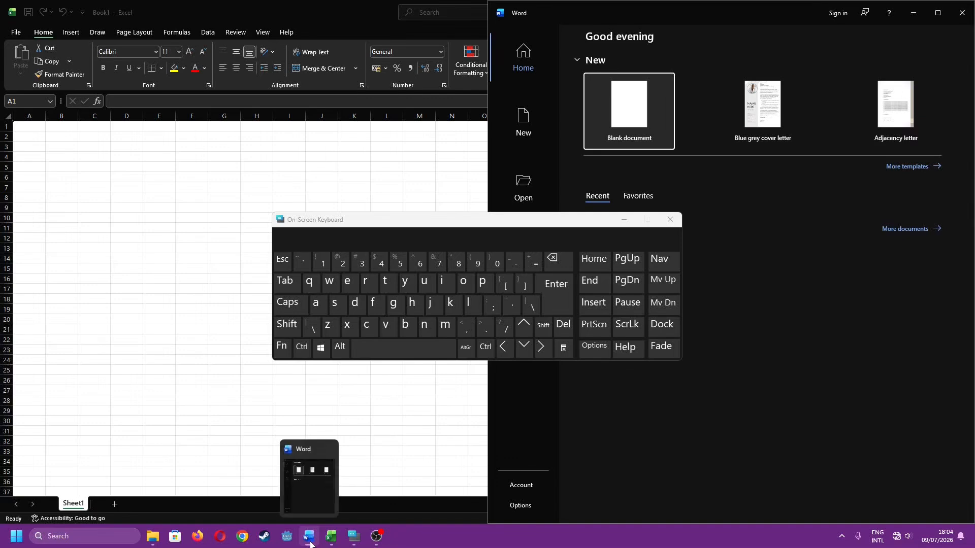
- Move the Word window from the right half to the left half of the screen and dismiss the Start menu
mouse_move(308, 536)
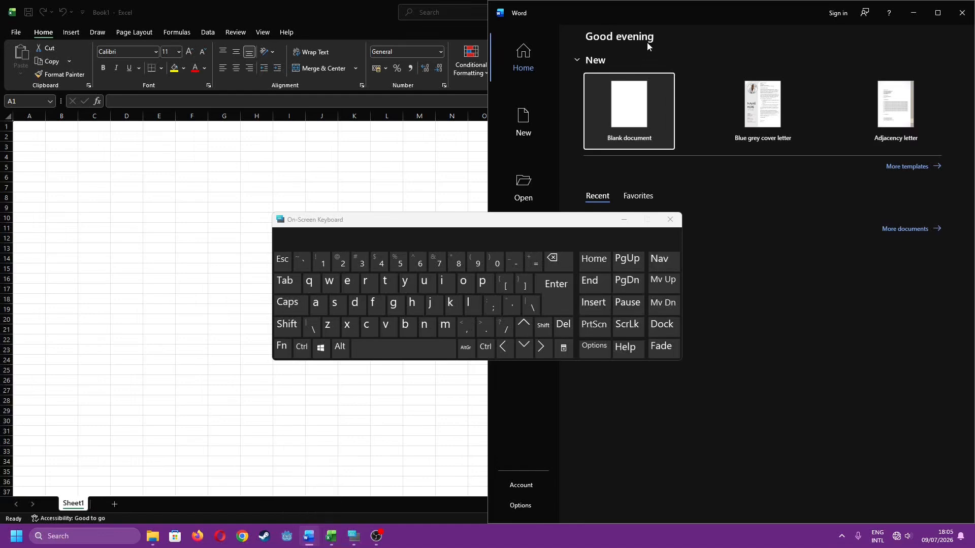
left_click(320, 348)
left_click(502, 347)
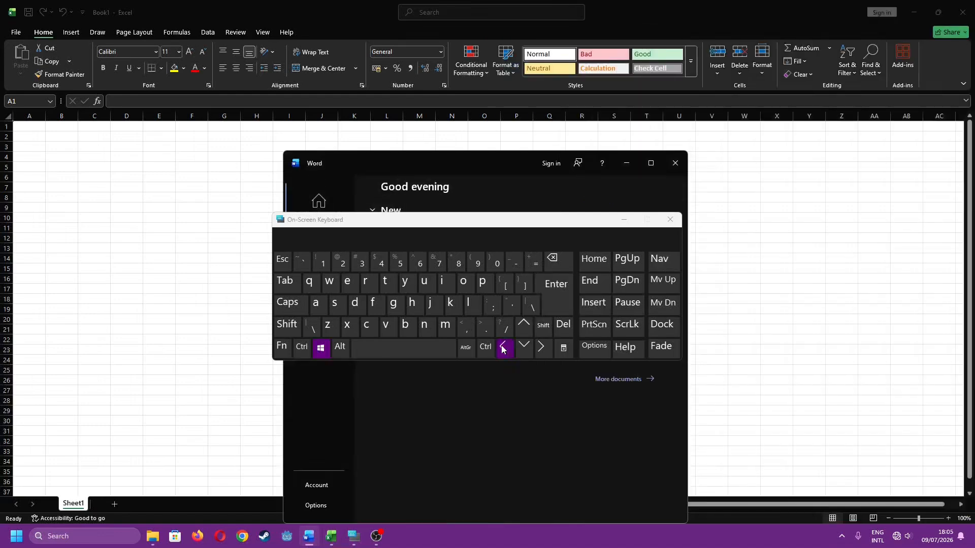
left_click(503, 348)
key("super")
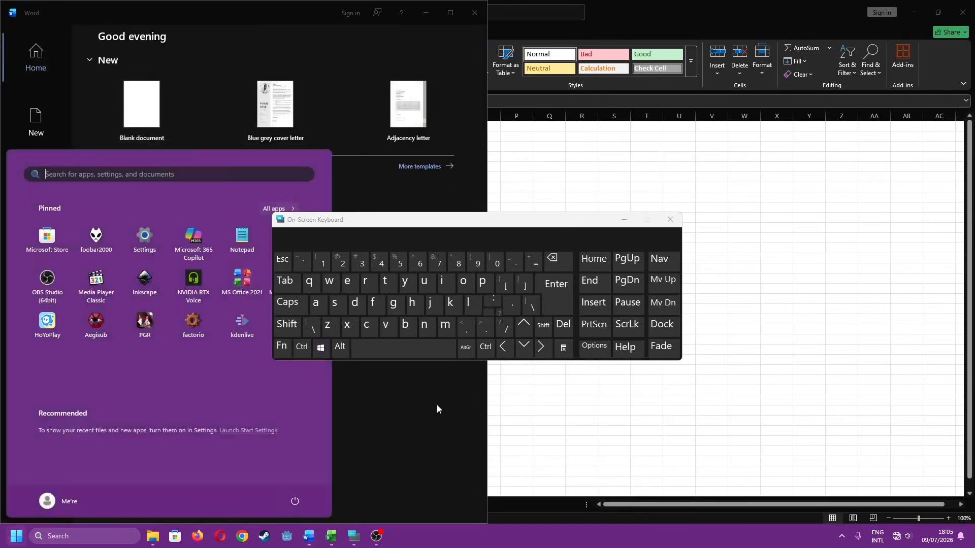
left_click(381, 475)
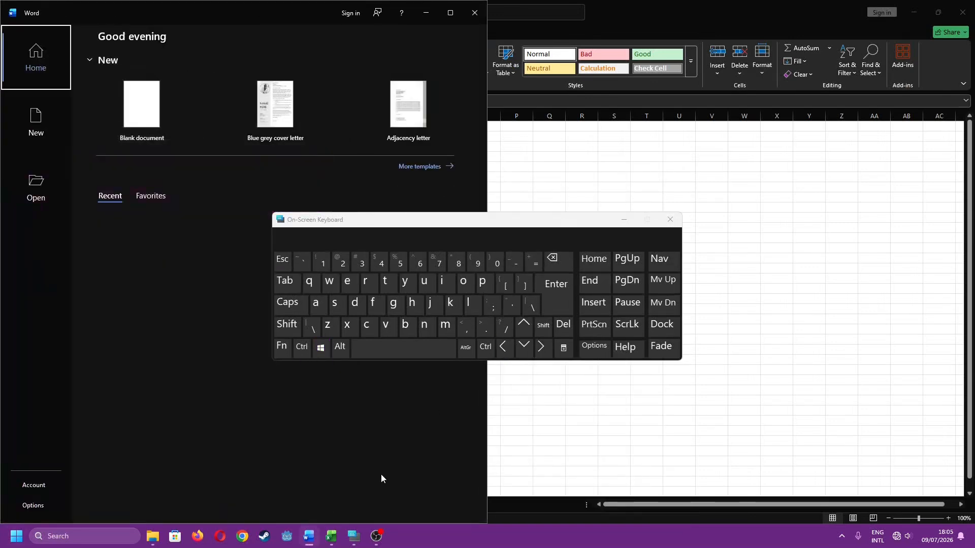
- Switch between the Excel and Word windows and snap Word to the right half of the screen
left_click(634, 29)
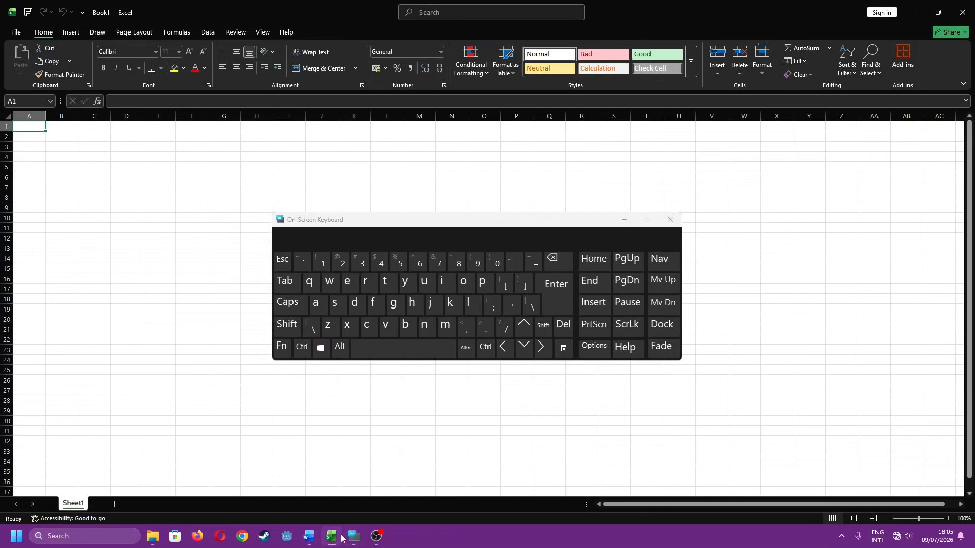
mouse_move(334, 540)
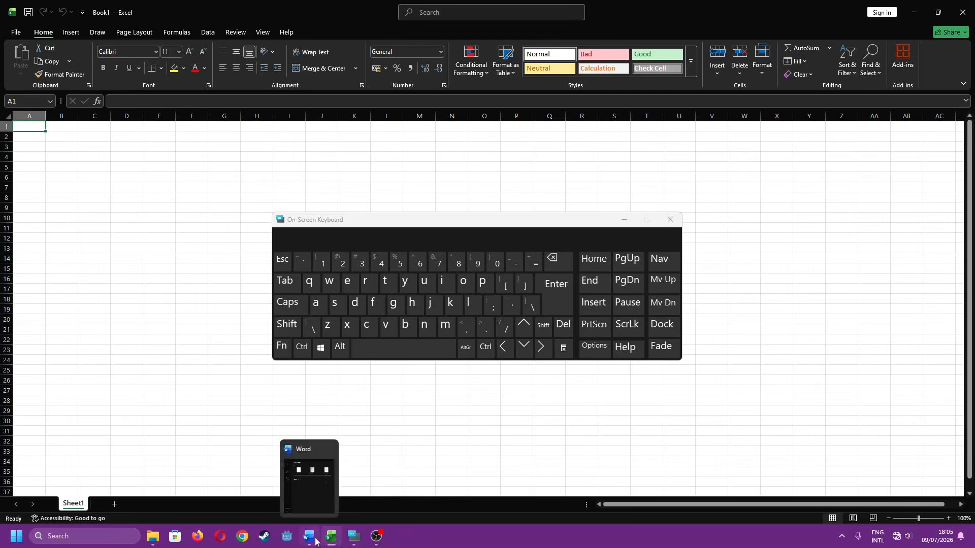
left_click(315, 541)
left_click(329, 541)
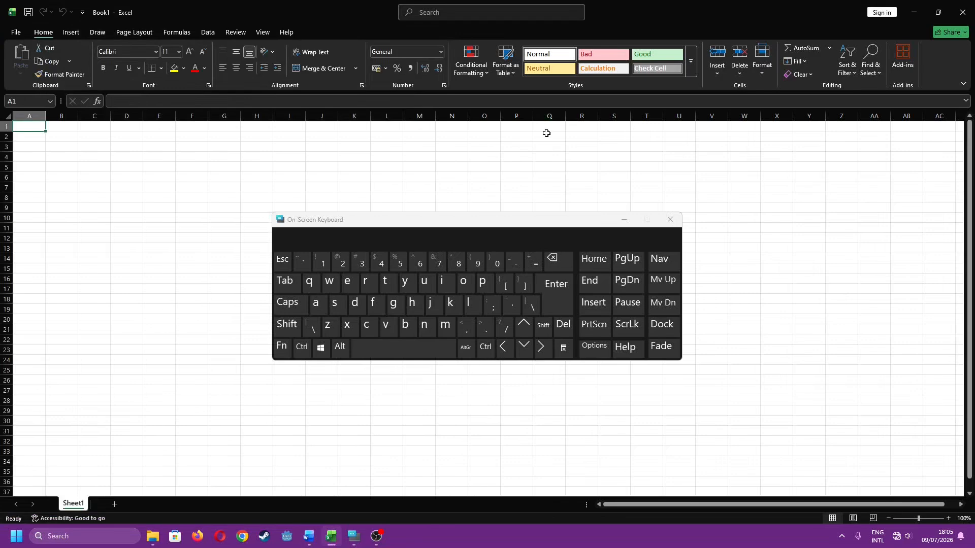
key("super")
left_click(543, 347)
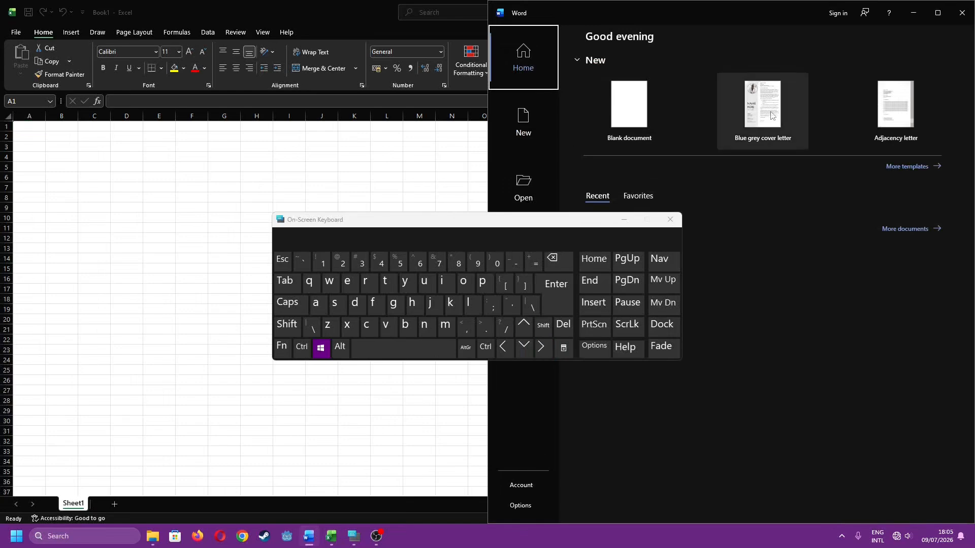
- Place the Word window in the left half of the screen and bring Excel back to the front
left_click(725, 22)
left_click(719, 12)
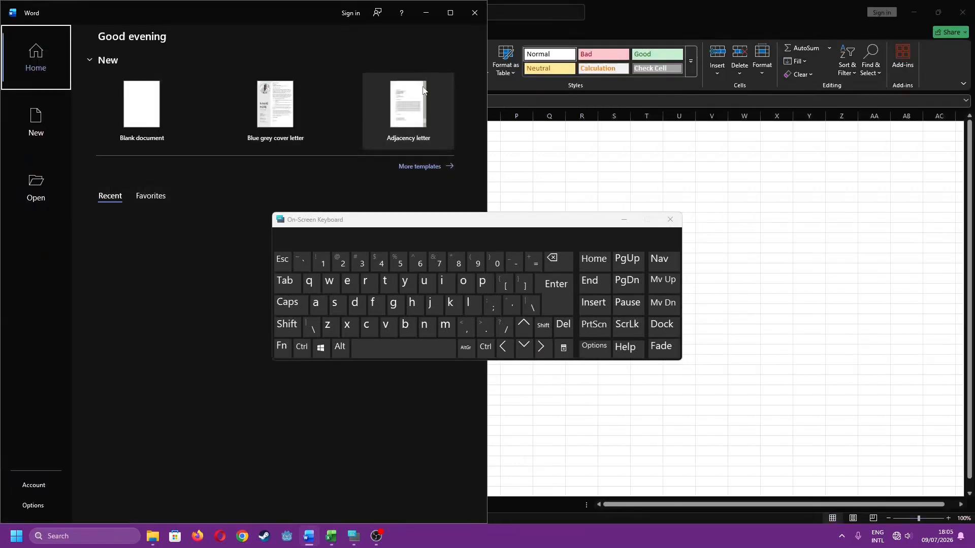
left_click(631, 153)
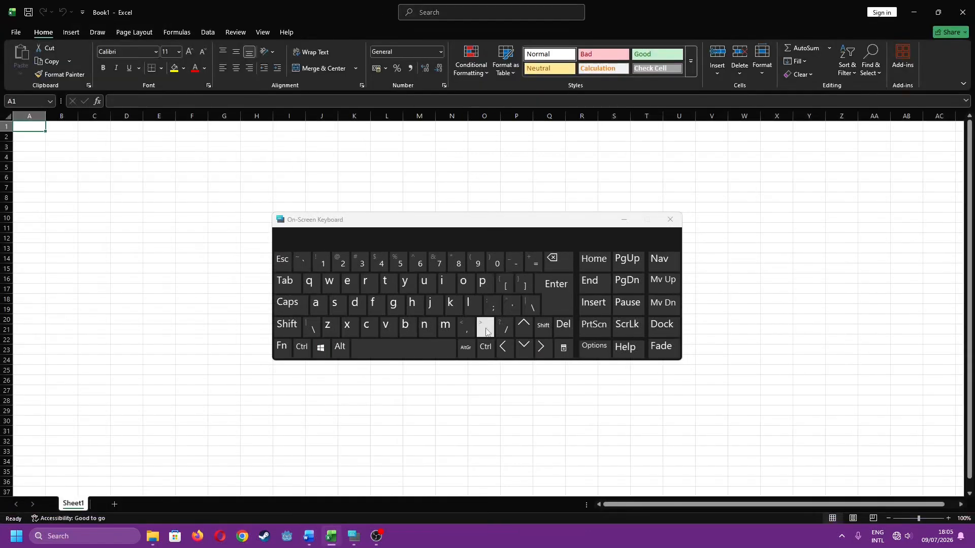
- Snap the Word window to the right half of the screen using the window-snapping shortcut and return to Excel
key("super")
left_click(541, 348)
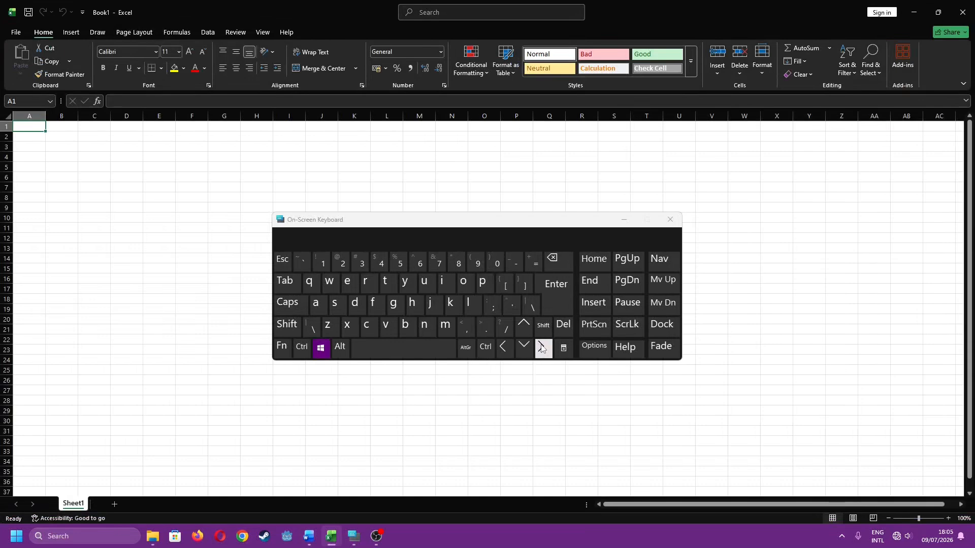
left_click(542, 348)
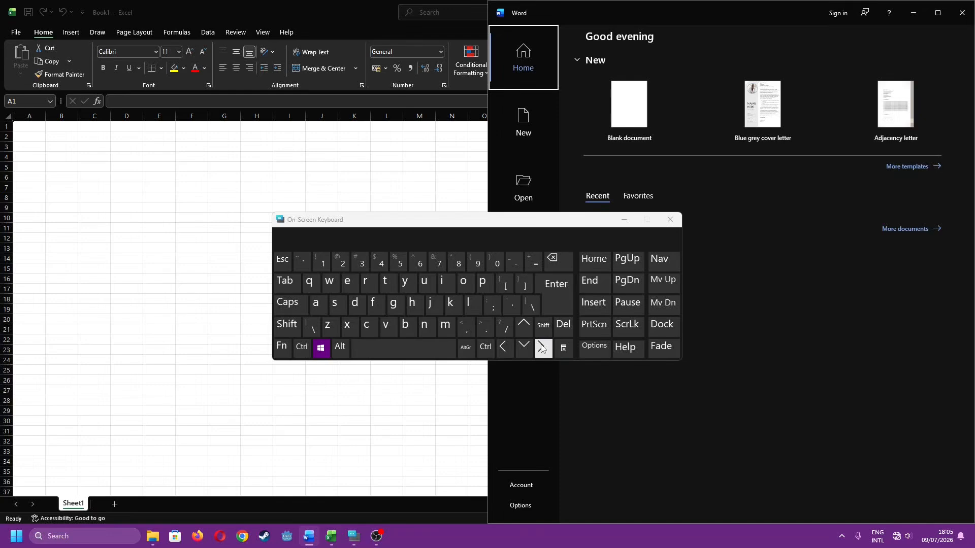
left_click(542, 347)
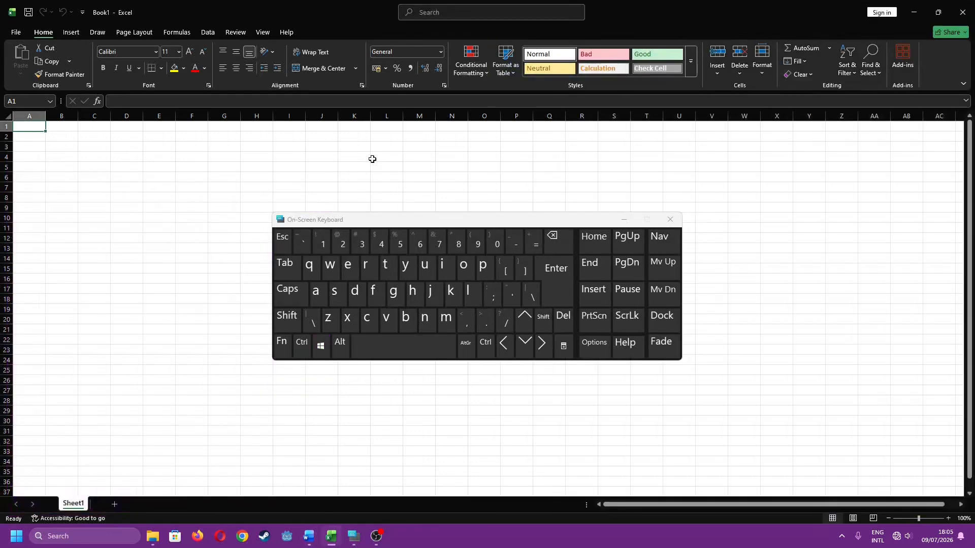
- Switch to Word, dock its window against the left edge of the screen, and bring Excel to the front
left_click(308, 536)
left_click_drag(646, 20, 1, 127)
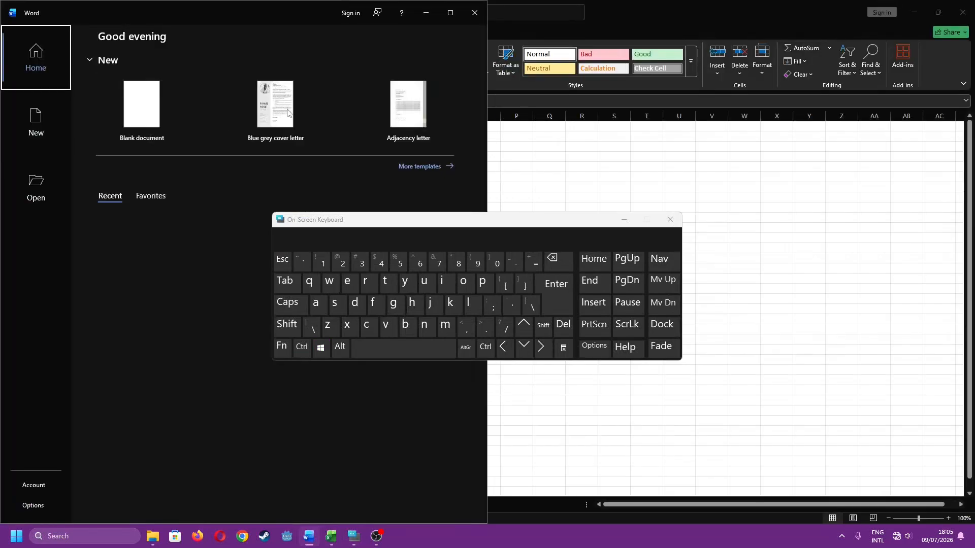
left_click(638, 13)
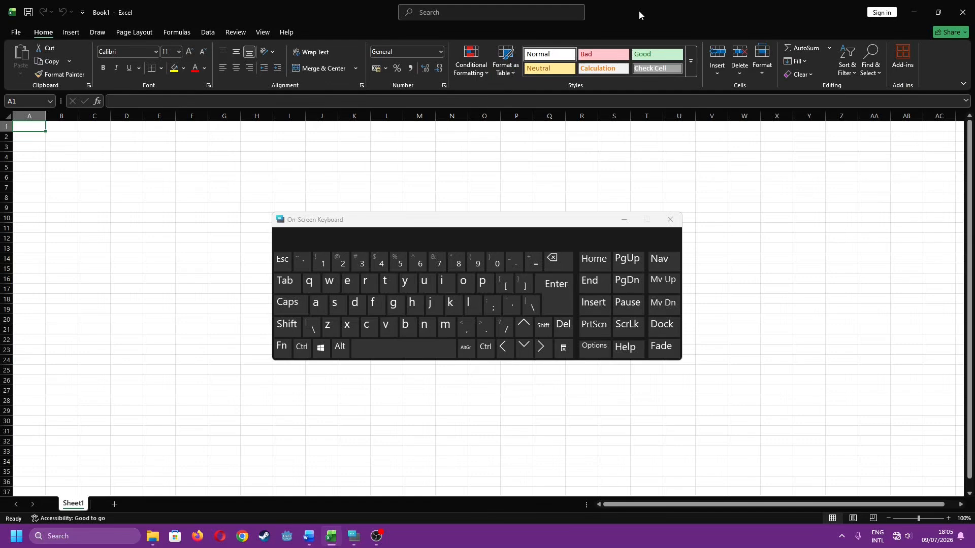
- Restore the Excel window to a floating size, maximize it again, and dismiss the Start menu
left_click_drag(639, 14, 639, 34)
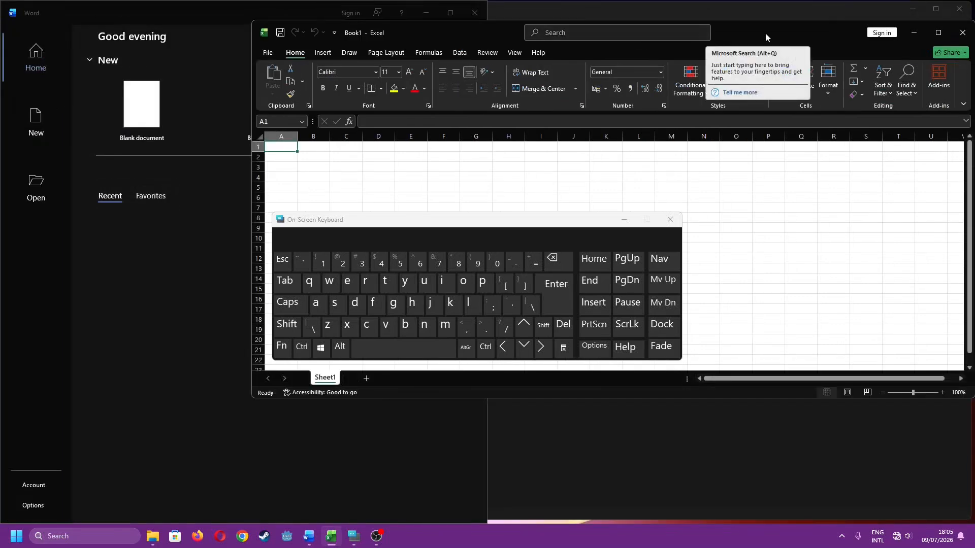
double_click(766, 33)
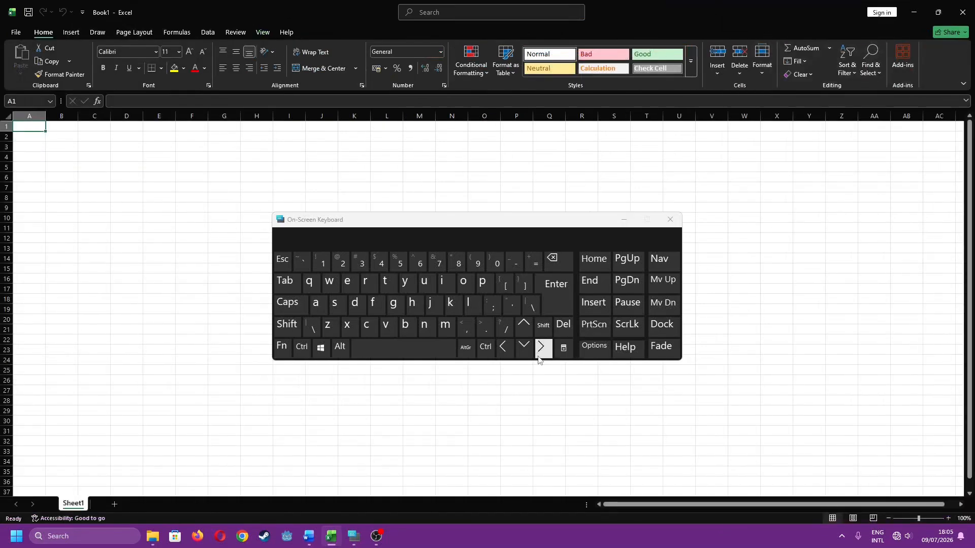
key("super")
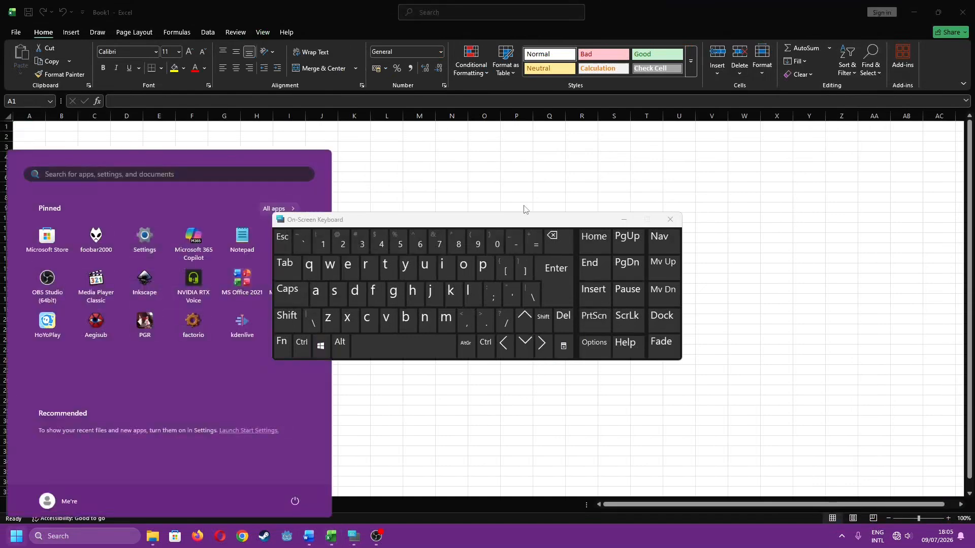
left_click(524, 209)
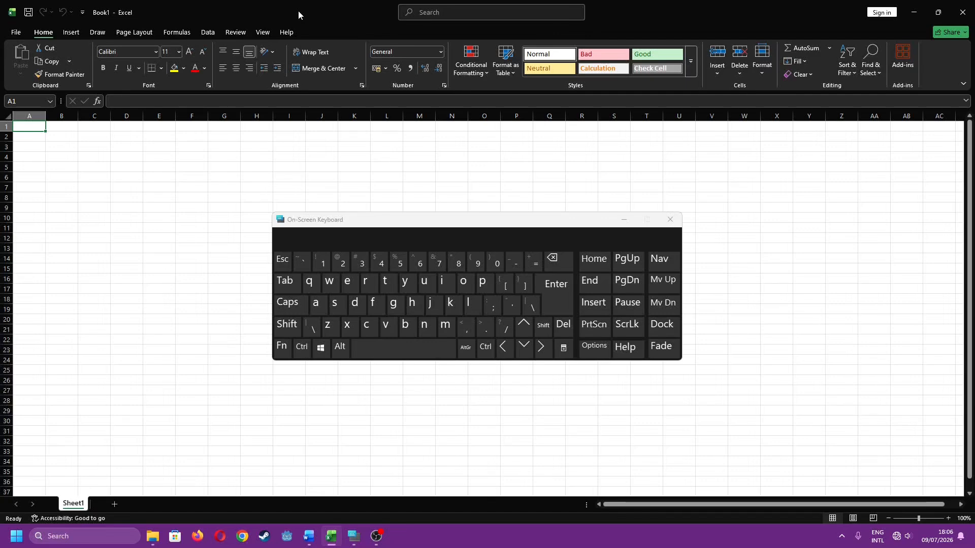
- Arrange the windows side by side, with Excel filling the right half of the screen and Word the left half
left_click_drag(298, 12, 974, 139)
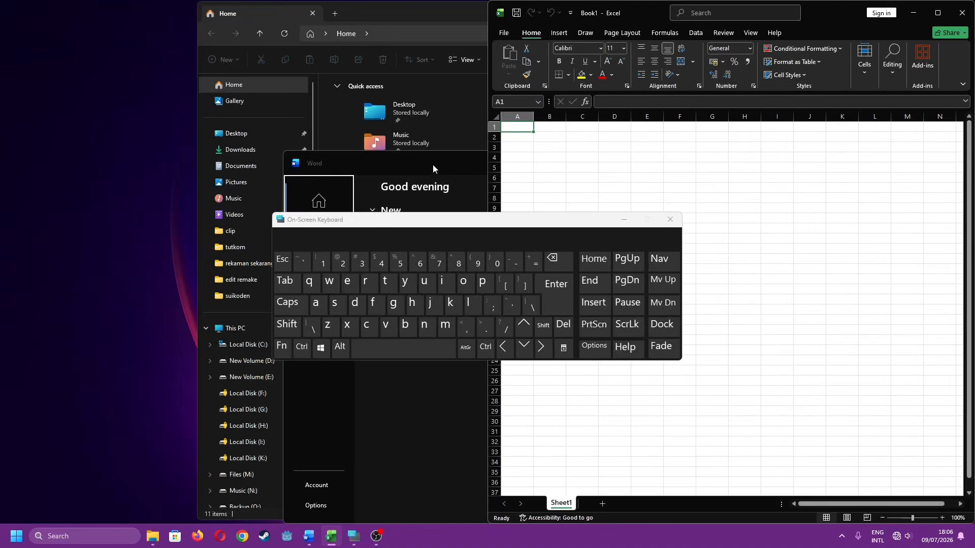
left_click_drag(432, 165, 3, 233)
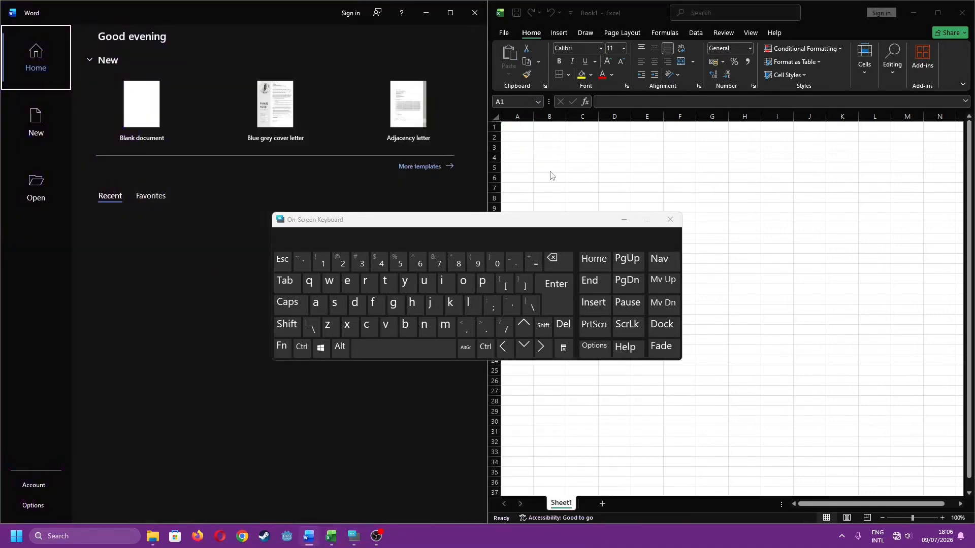
left_click(592, 173)
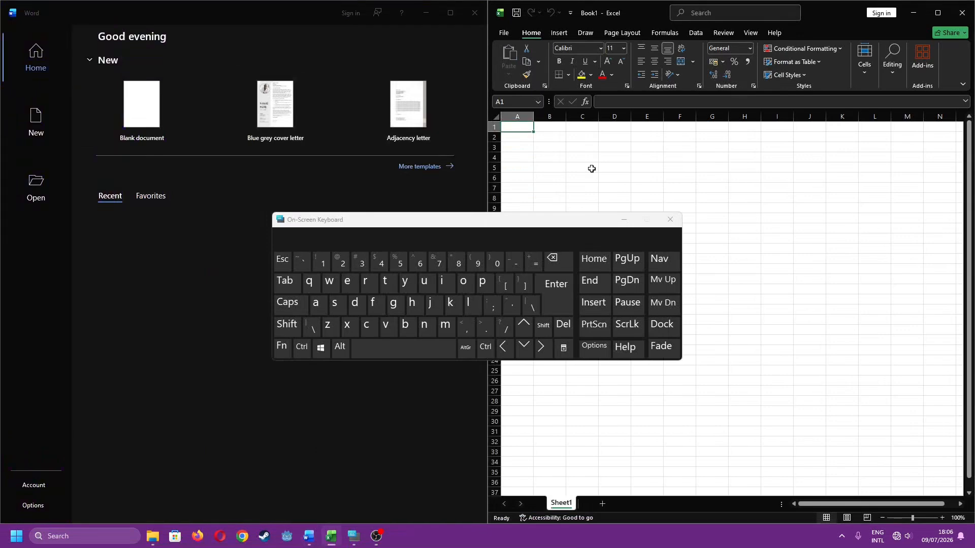
- Move the Word window to the right half of the screen with the window-snapping shortcut
left_click(504, 348)
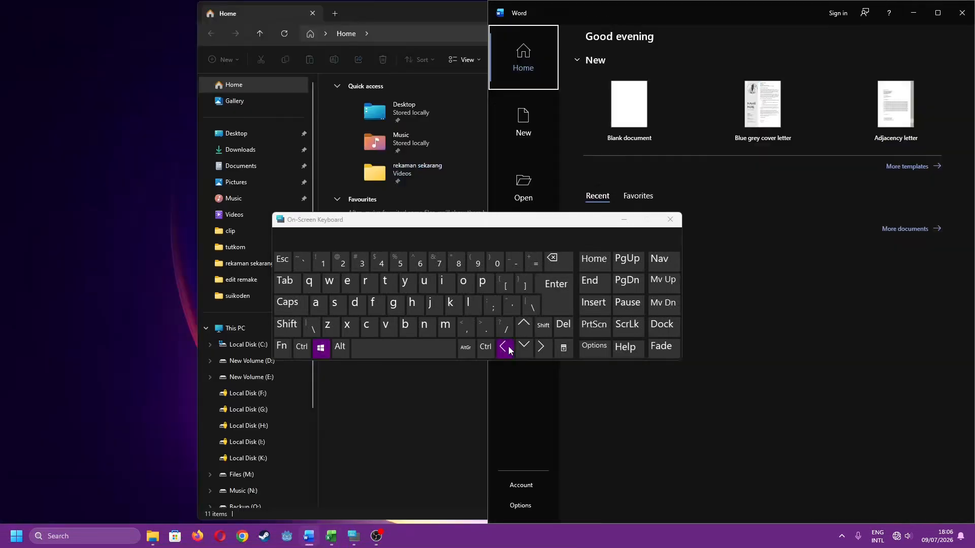
- Move the Word window back to the left half of the screen, beside Excel, with the window-snapping shortcut
left_click(505, 349)
left_click(508, 349)
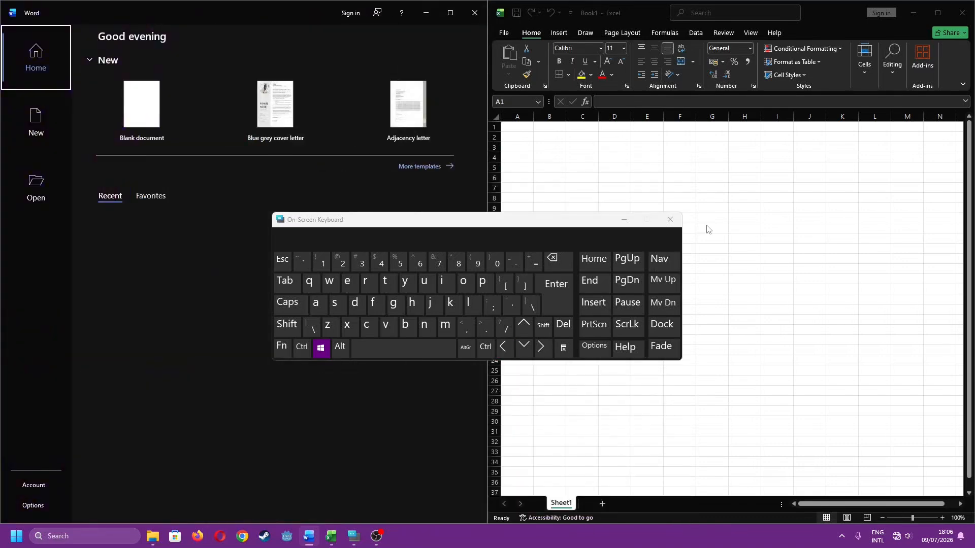
key("super")
left_click(713, 165)
left_click(507, 348, "super")
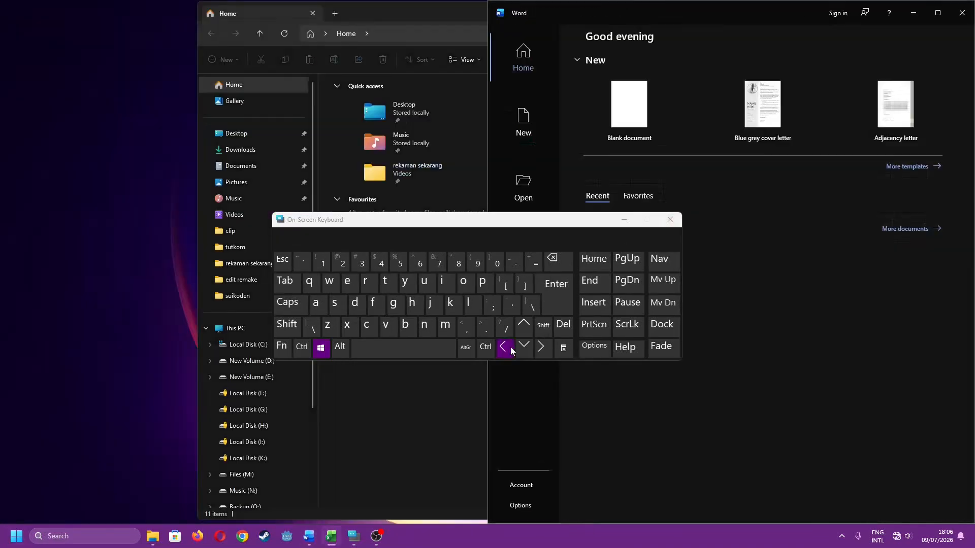
left_click(508, 349, "super")
key("super")
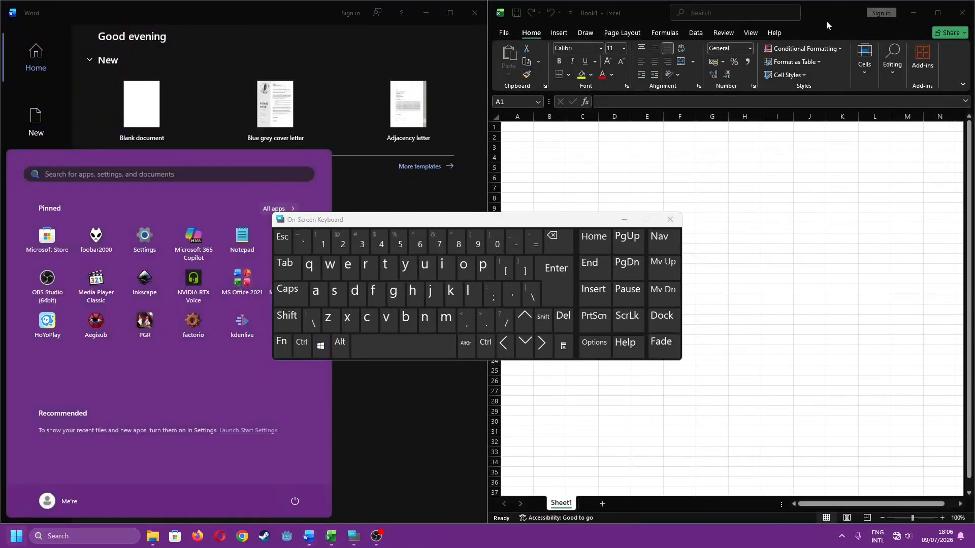
- Dock Excel against the left edge of the screen, pull it back into a floating window, and bring File Explorer forward
left_click_drag(827, 20, 2, 118)
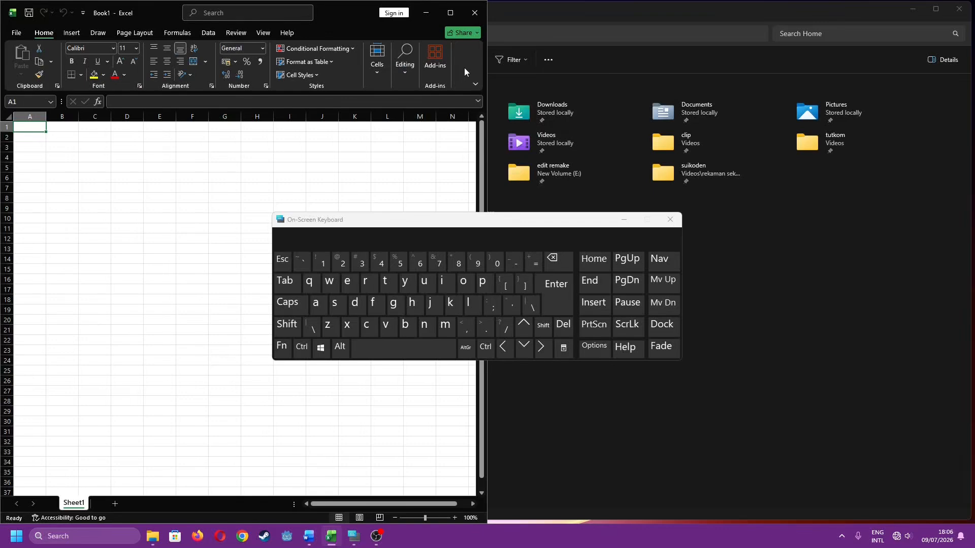
left_click_drag(337, 11, 733, 199)
left_click(907, 197)
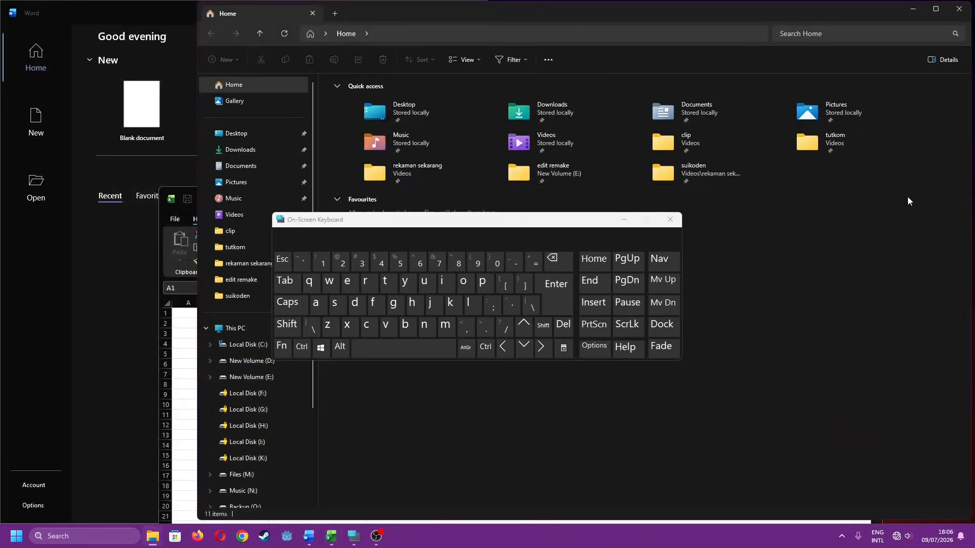
- Snap Word to the right half of the screen and back to the left half twice with the window-snapping shortcuts
key("super")
left_click(542, 348)
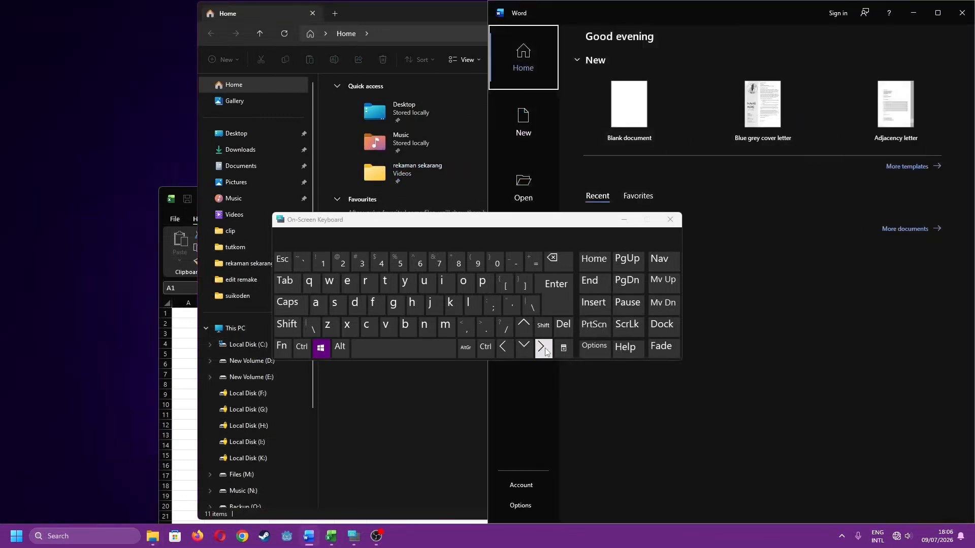
left_click(504, 347)
left_click(828, 274)
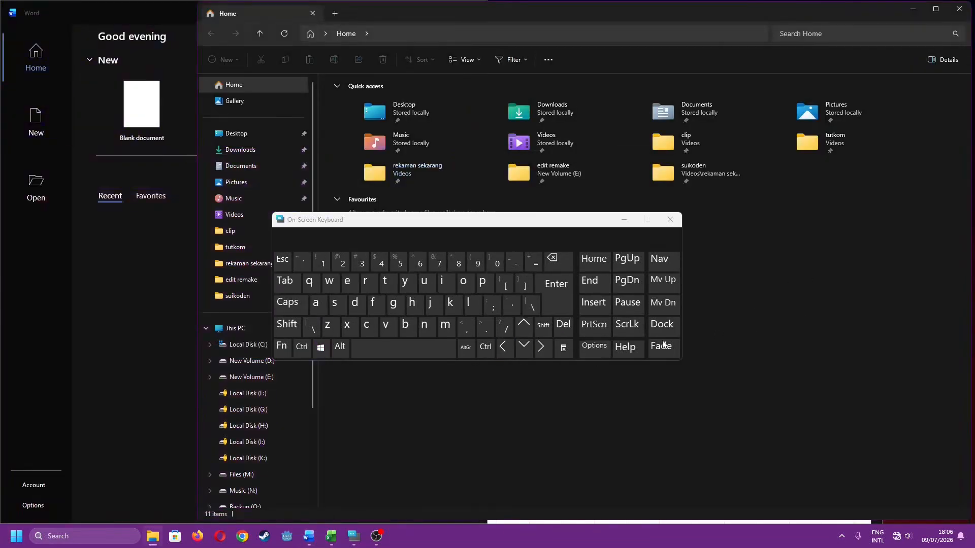
left_click(320, 348)
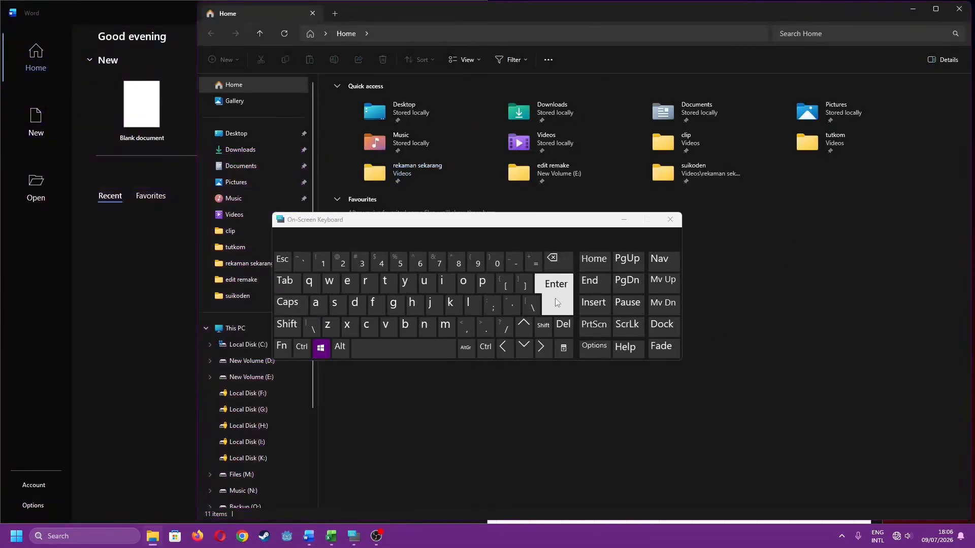
left_click(542, 347)
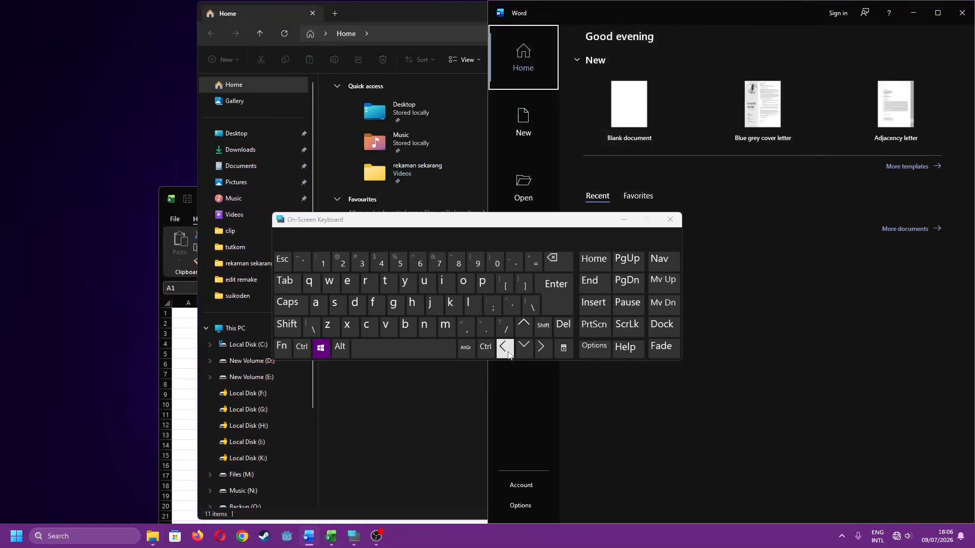
left_click(508, 353)
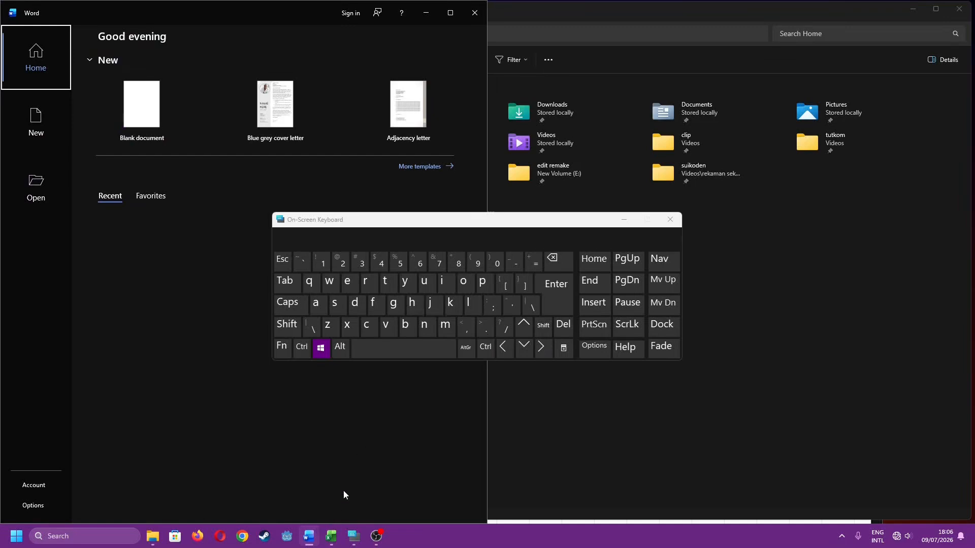
key("super")
left_click(353, 477)
- Bring File Explorer to the front and dock it against the right edge of the screen, beside Word
left_click(153, 536)
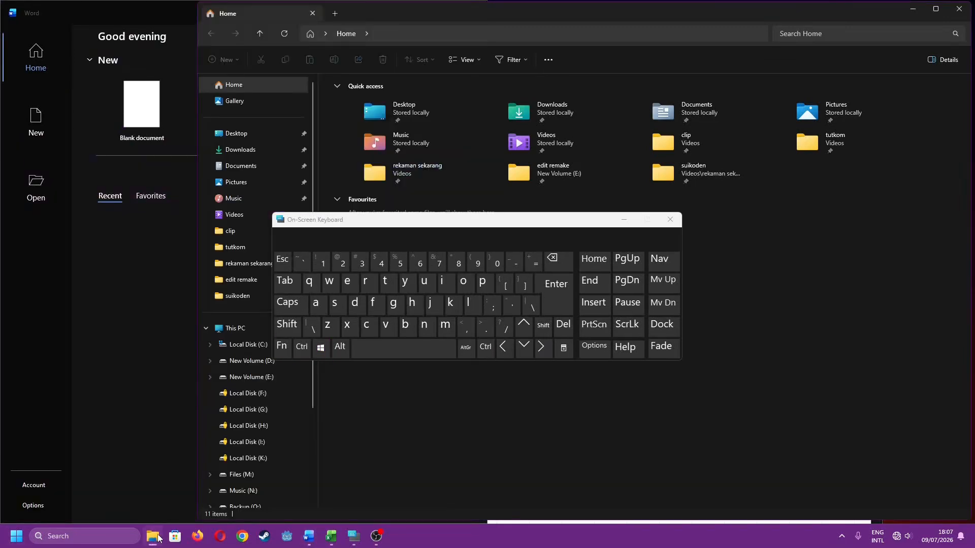
left_click_drag(592, 22, 971, 101)
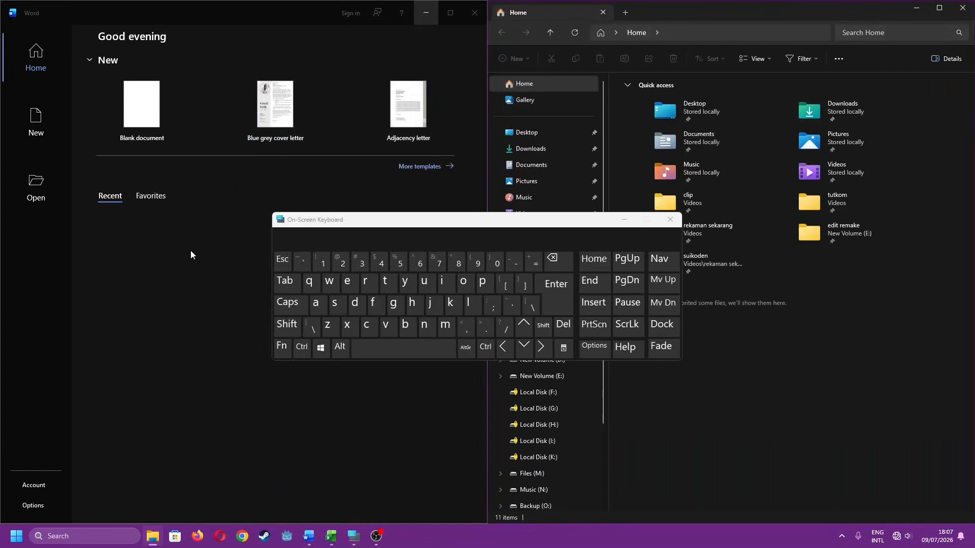
left_click(188, 276)
left_click(852, 408)
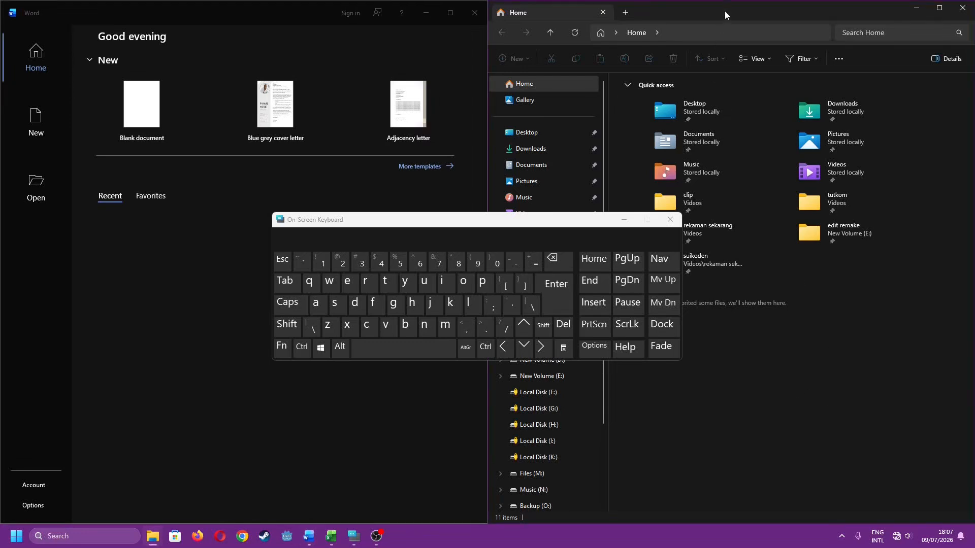
- Dock File Explorer against the left edge of the screen, switching briefly to Excel and back
left_click_drag(724, 11, 0, 219)
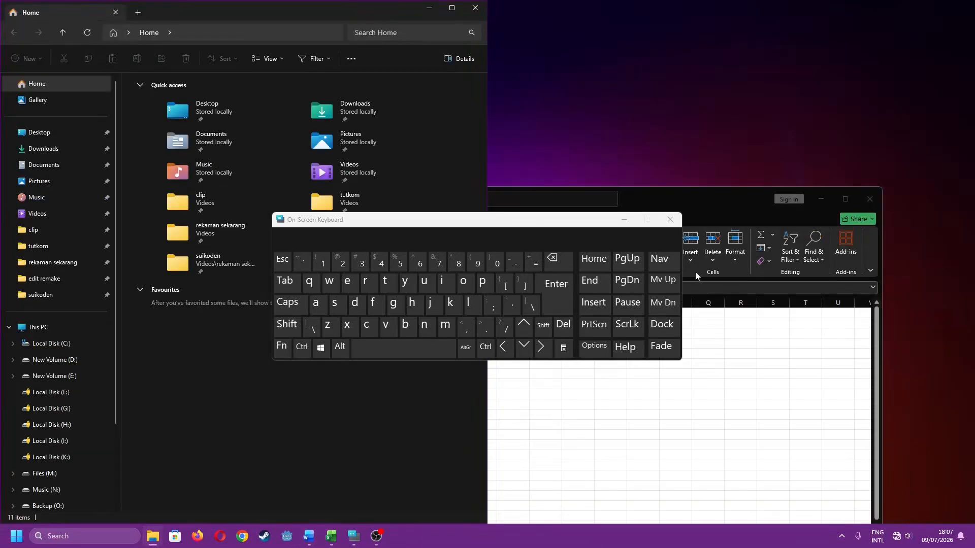
left_click(803, 402)
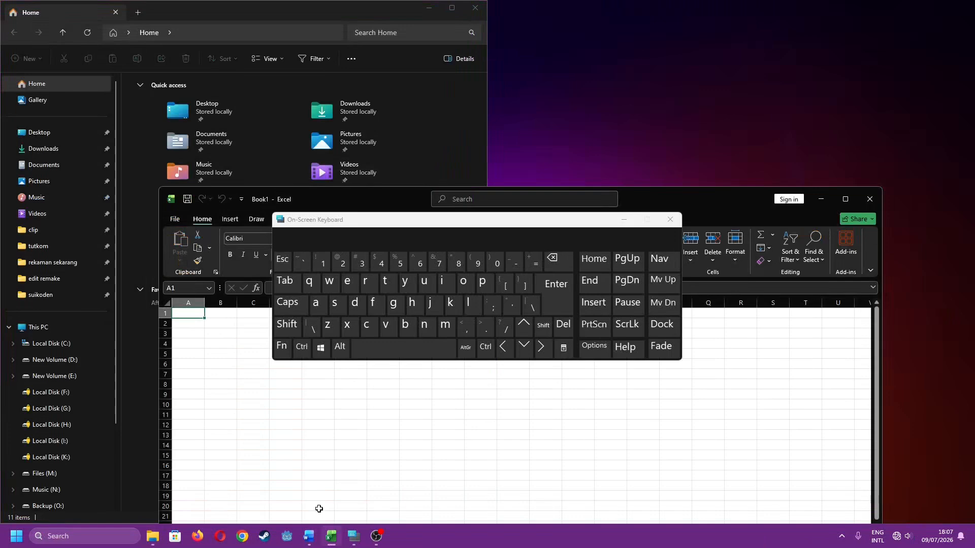
left_click(145, 397)
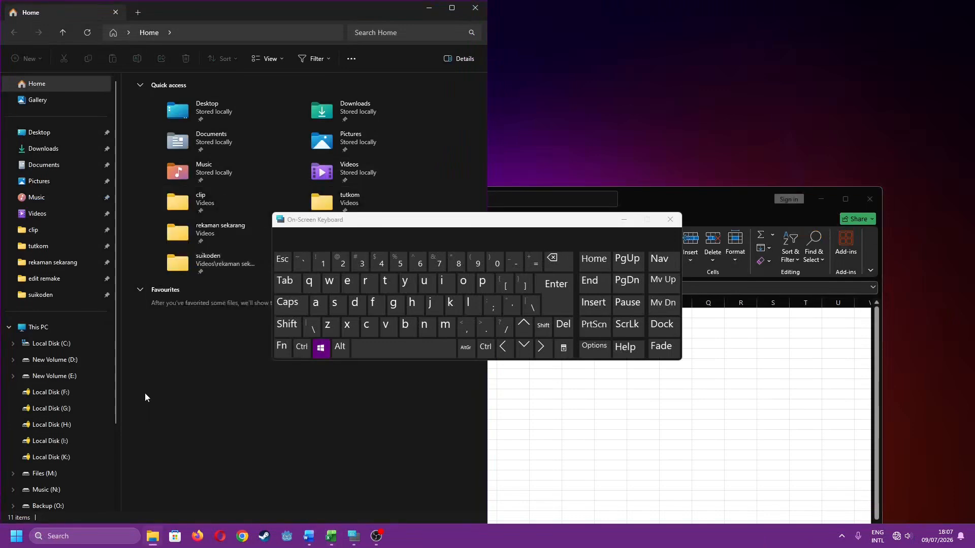
- Bring Word up in the right half of the screen beside File Explorer, and close the On-Screen Keyboard
key("super+8")
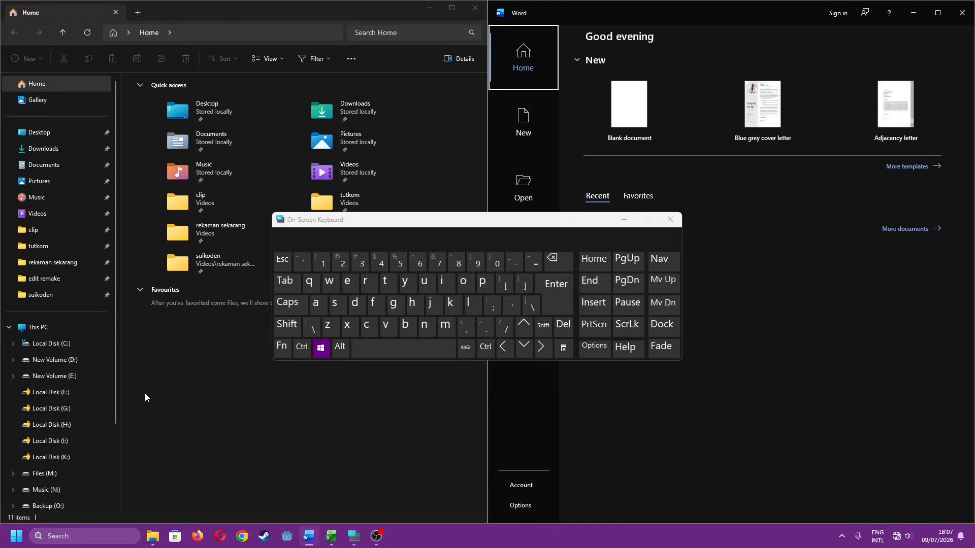
left_click(661, 224)
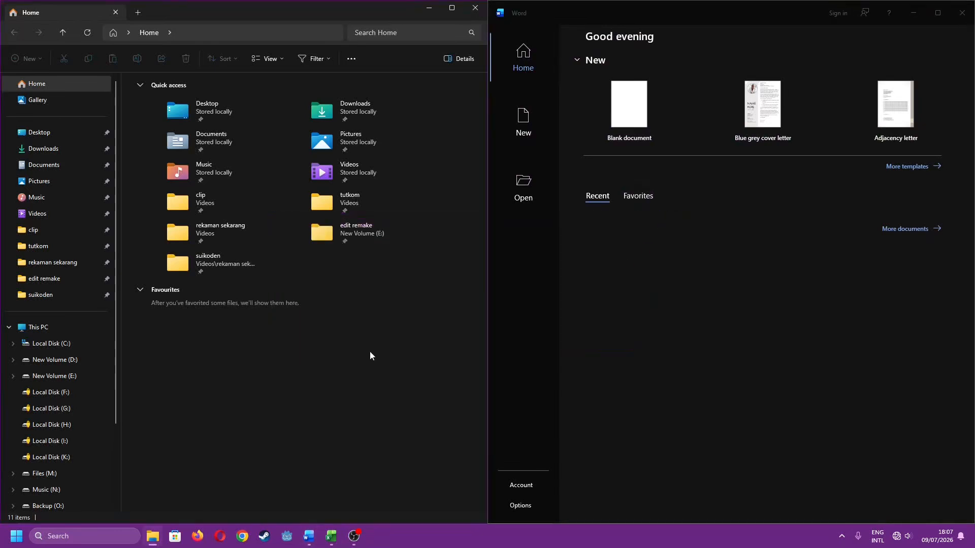
- Snap File Explorer to the right half of the screen and choose Excel to fill the left half
key("super+Right")
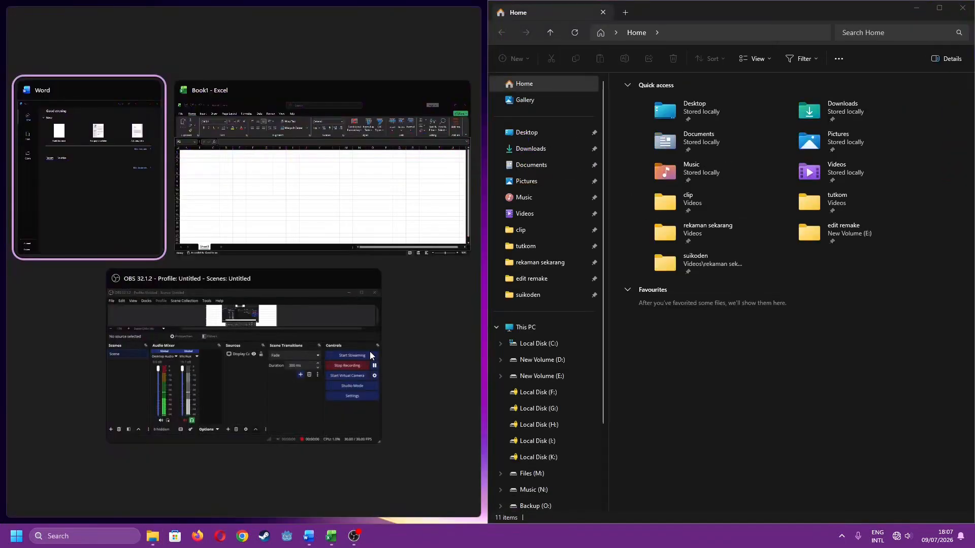
left_click(334, 91)
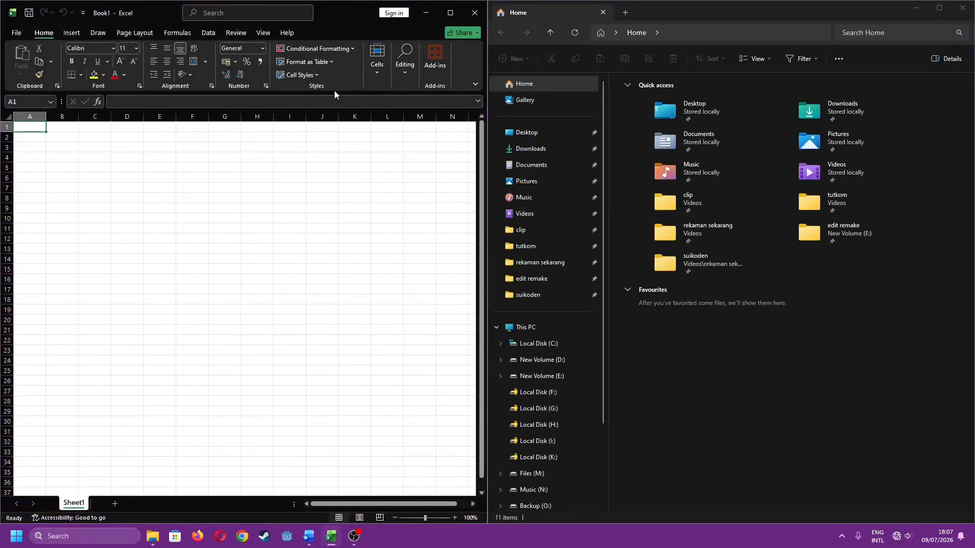
- Maximize Excel, then use the snapping shortcuts to place it in the right half and Word in the left half
left_click(450, 12)
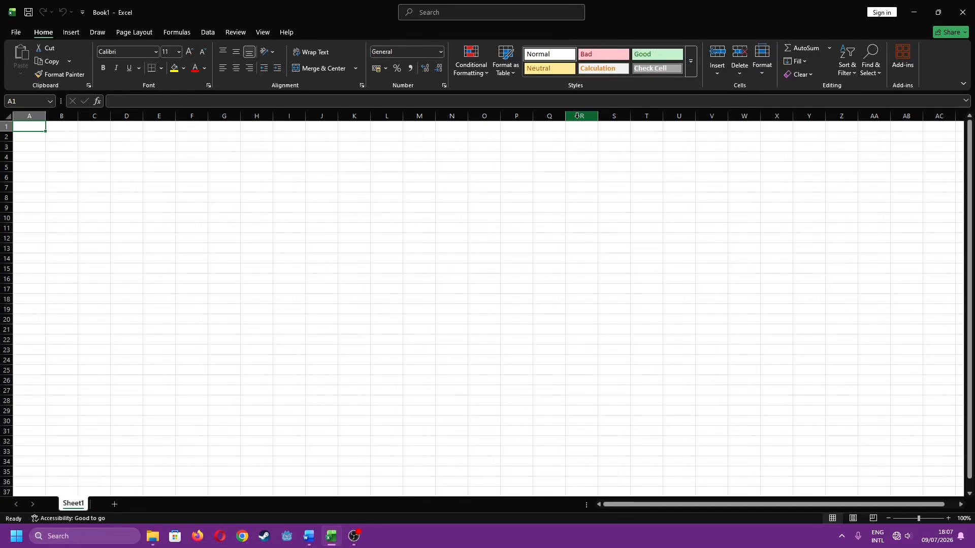
key("super+Right")
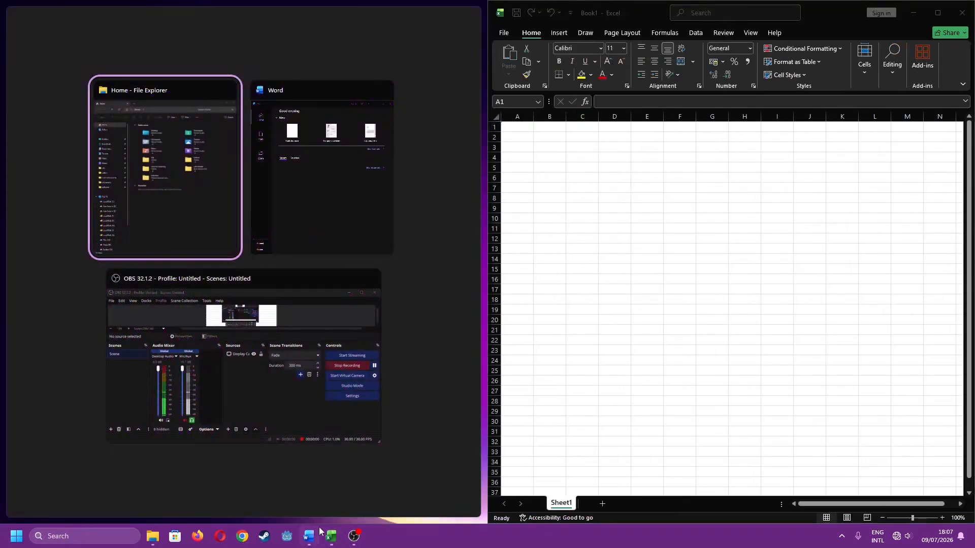
left_click(310, 535)
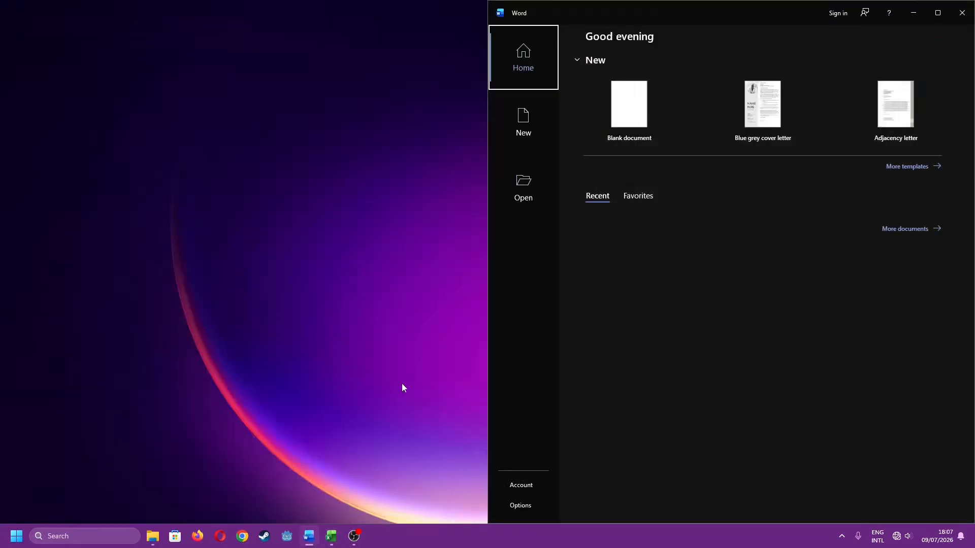
key("super+Left")
key("super+Left")
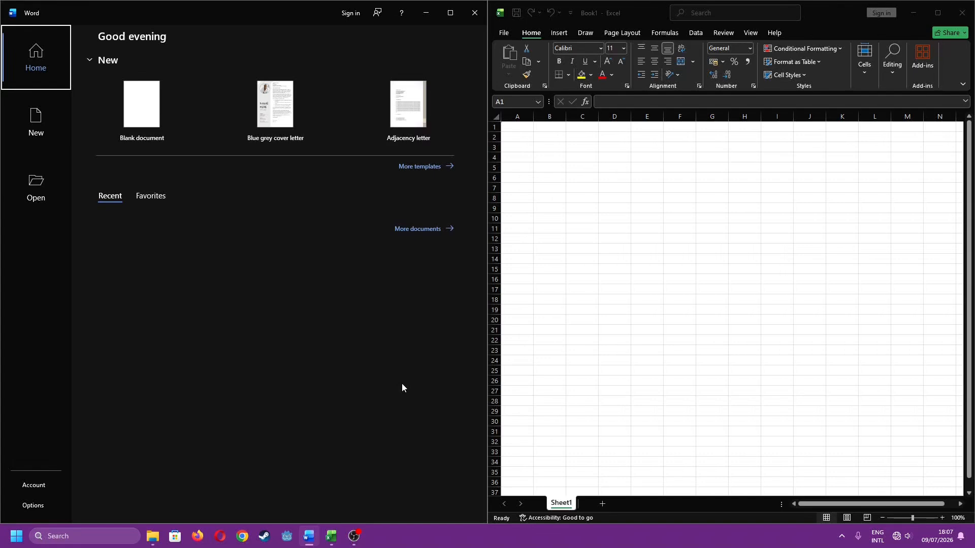
- Snap Word to the right half of the screen and choose Excel from the suggested windows for the left half
key("super+Right")
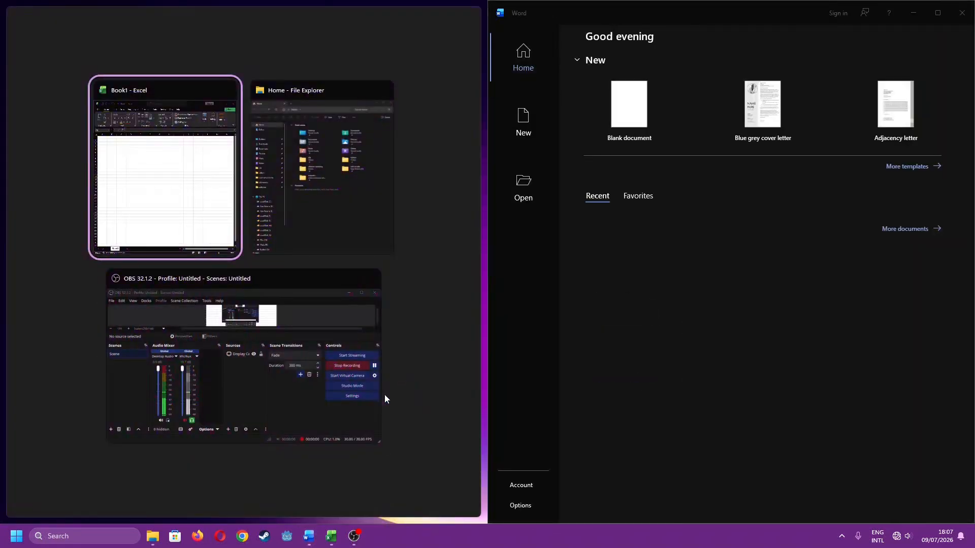
left_click(221, 204)
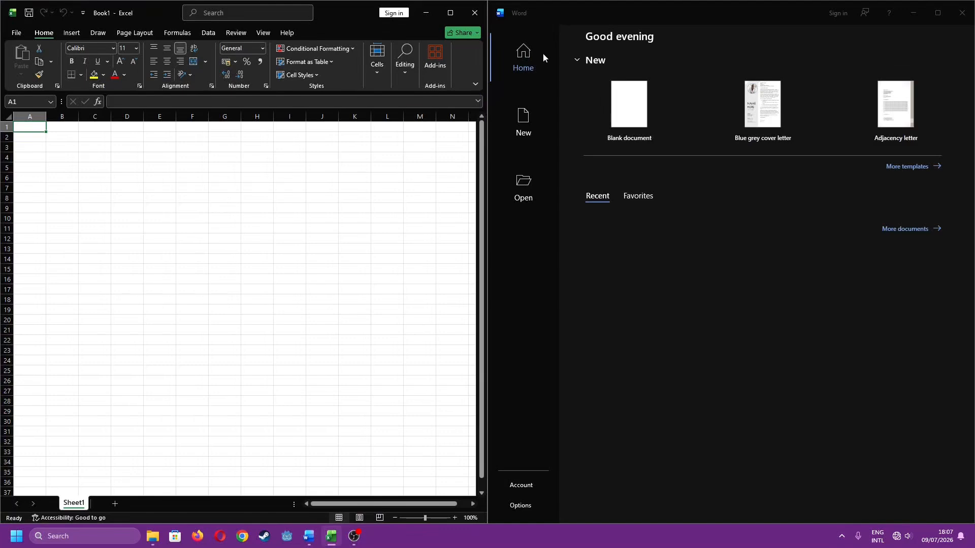
- Maximize Excel and Word, then apply the suggested two-column snap layout from Word, with Word on the left and Excel on the right
left_click(442, 18)
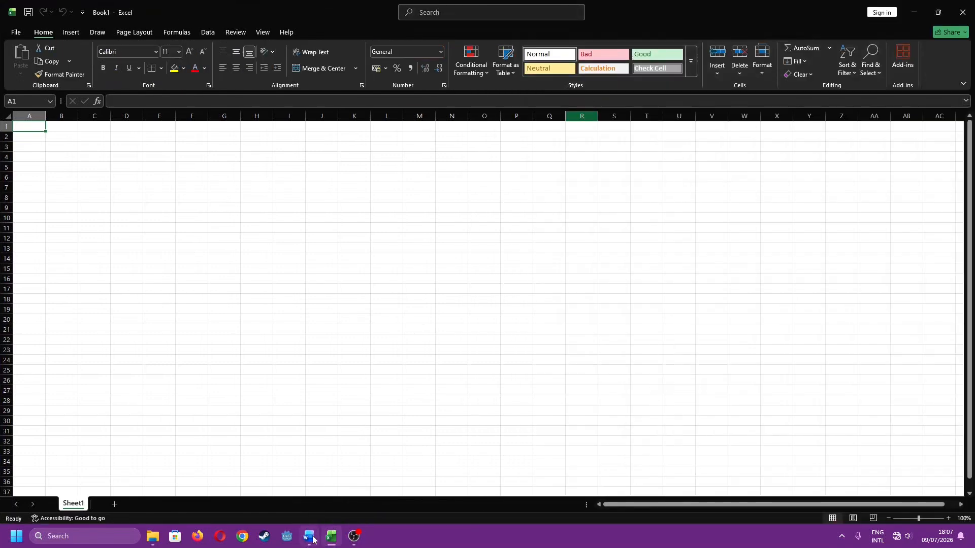
left_click(310, 536)
left_click(938, 12)
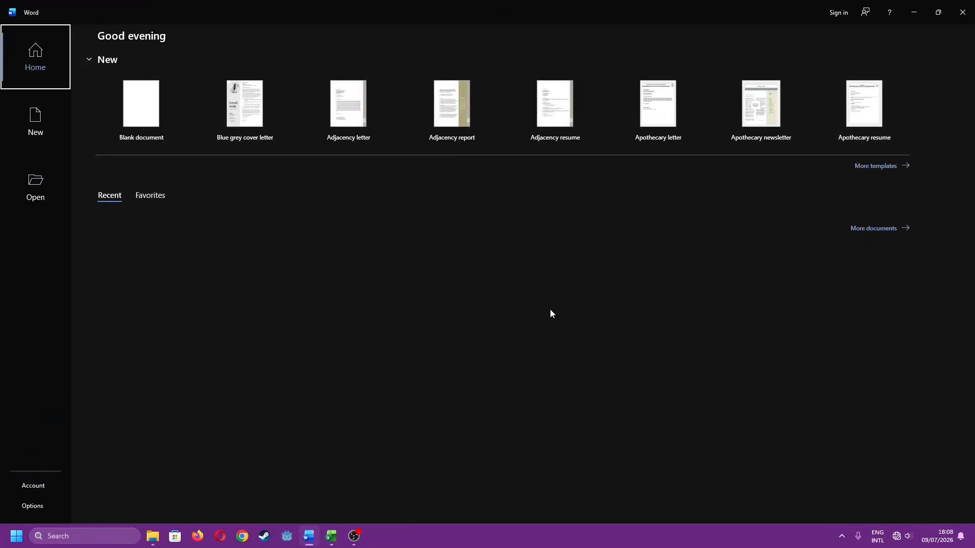
mouse_move(946, 16)
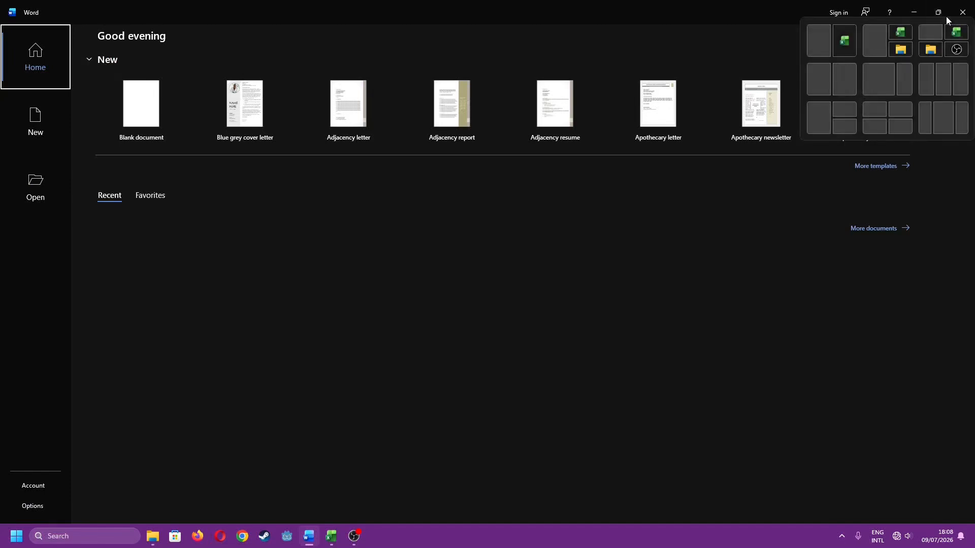
left_click(836, 45)
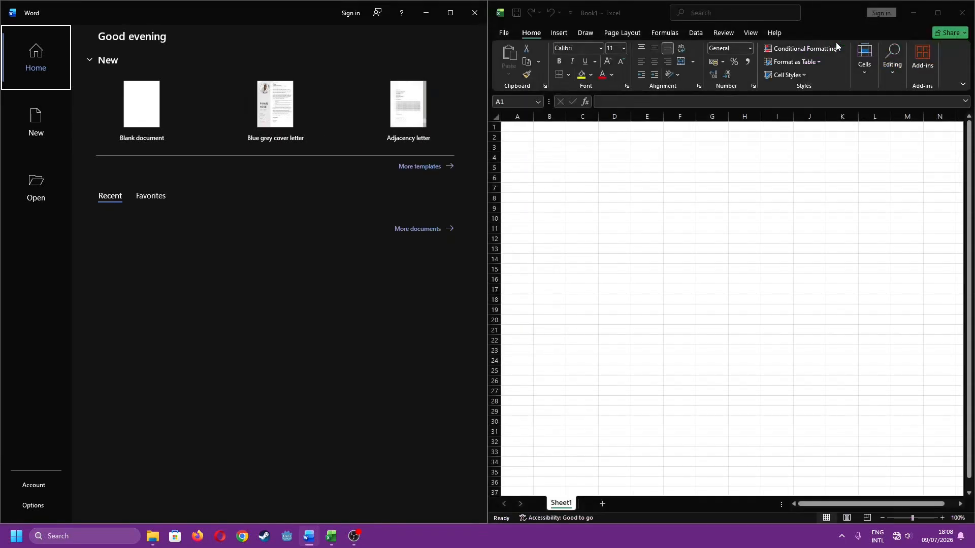
- Maximize Word and Excel, then apply the suggested two-column snap layout from Excel, with Excel on the left and Word on the right
left_click(450, 19)
left_click(335, 543)
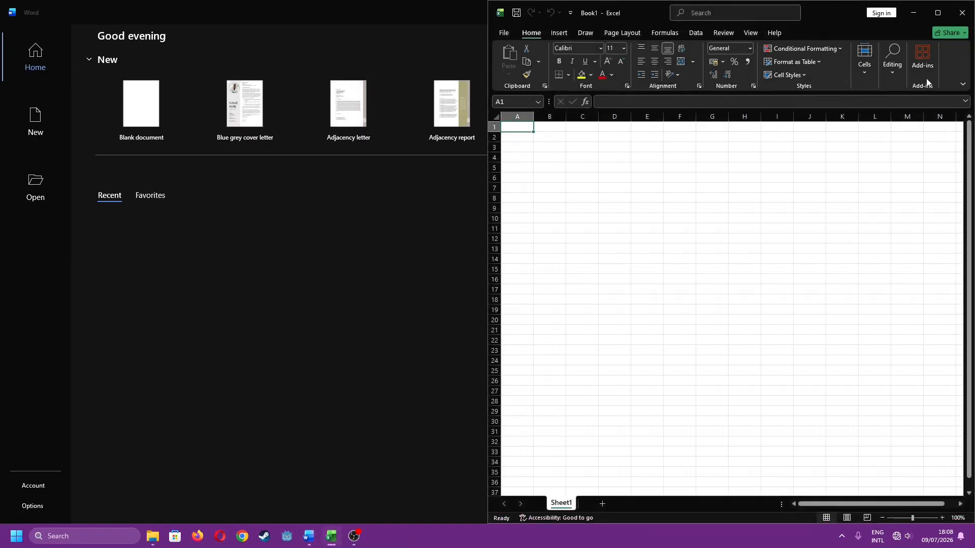
left_click(938, 16)
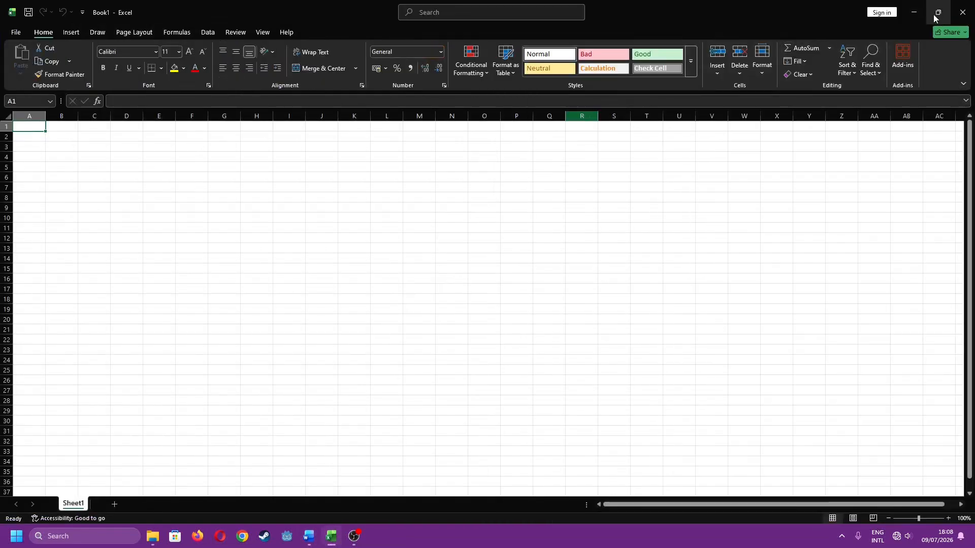
mouse_move(937, 13)
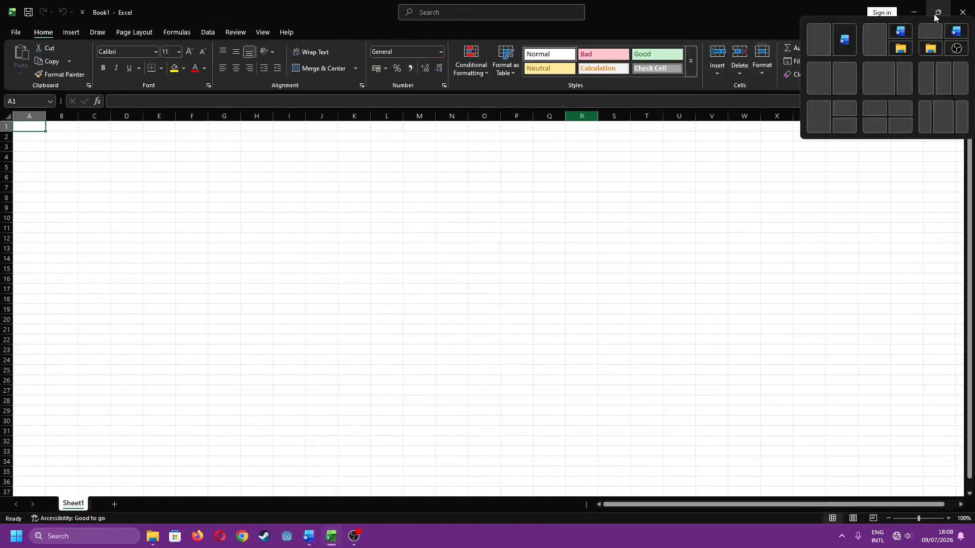
left_click(842, 34)
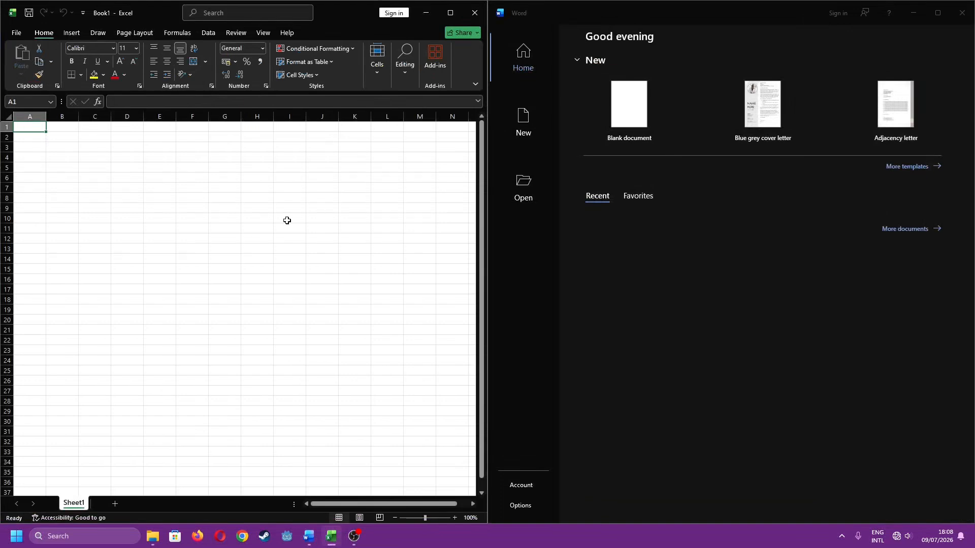